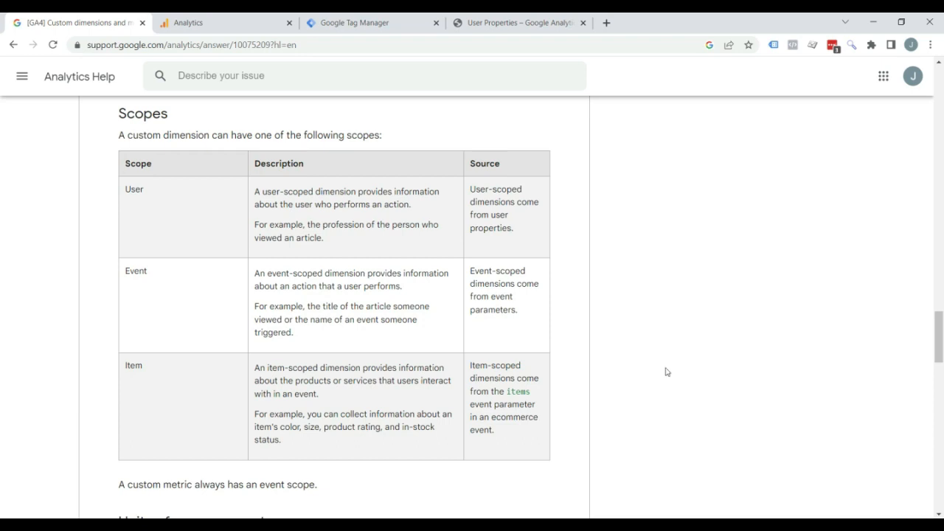
# - Review the example user properties Pricing Plan, User Rating and Visitor Type in the Notepad notes
pyautogui.moveTo(404, 215); pyautogui.dragTo(333, 215)
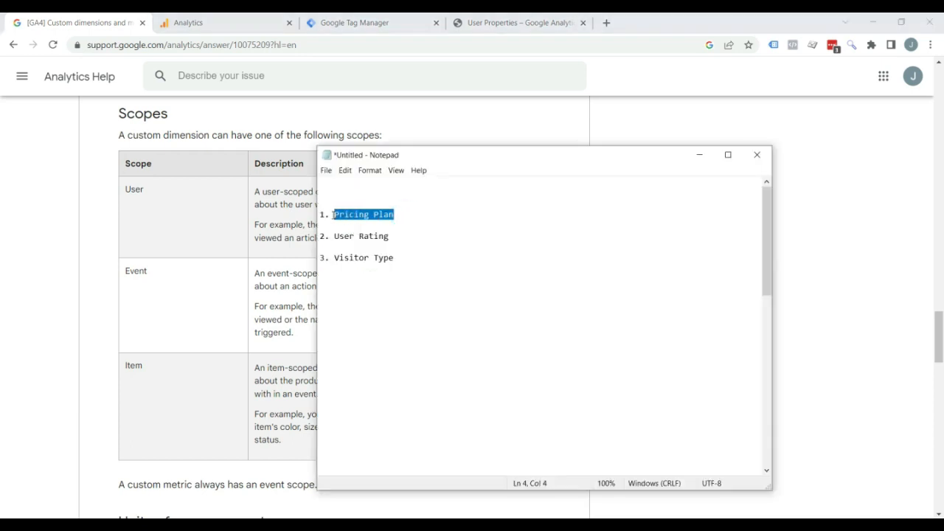
pyautogui.click(489, 232)
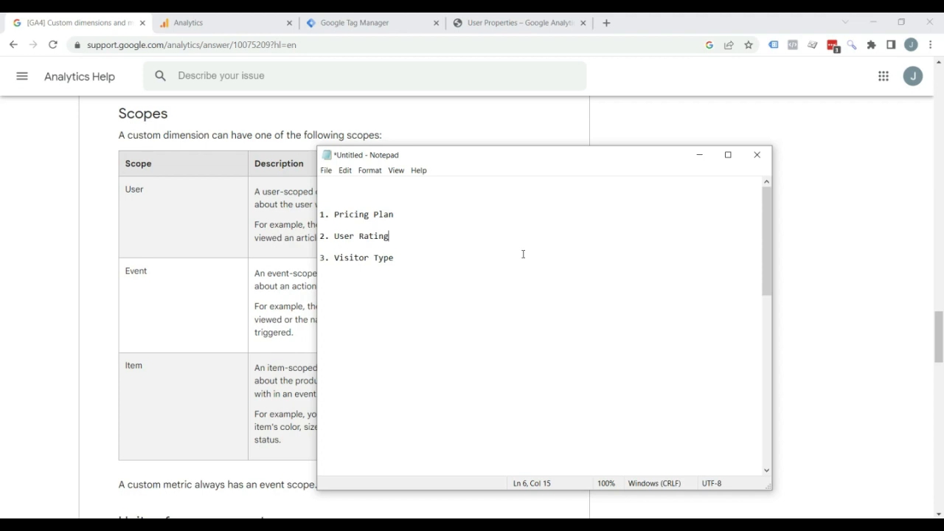
pyautogui.moveTo(390, 236); pyautogui.dragTo(307, 233)
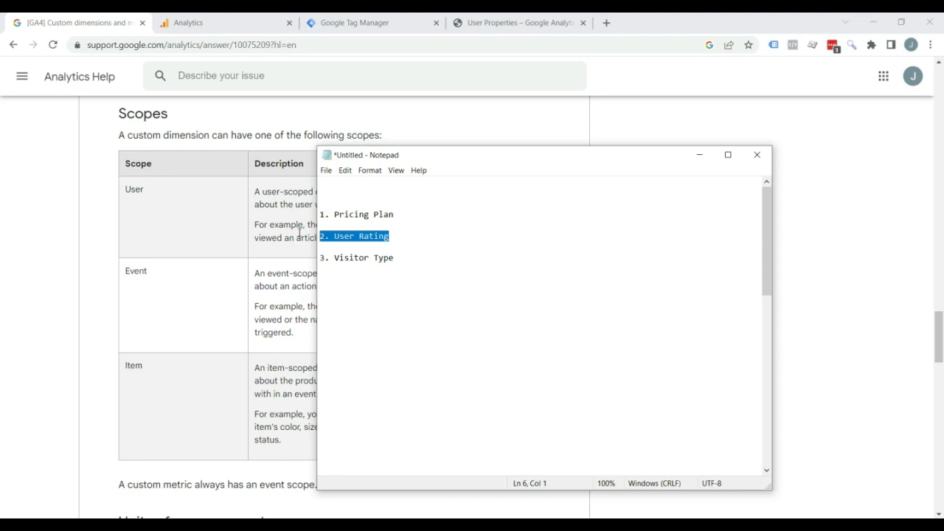
pyautogui.moveTo(394, 258); pyautogui.dragTo(311, 260)
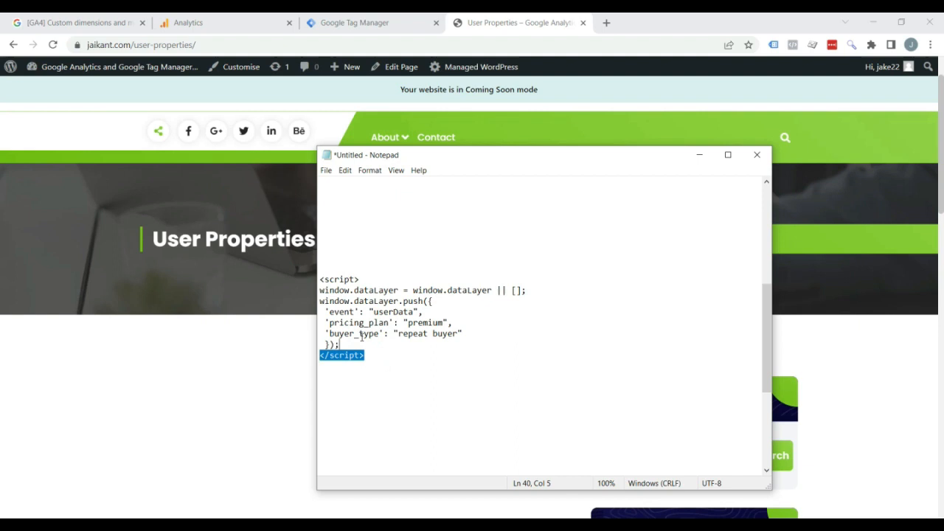
# - Examine the dataLayer push script in the Notepad notes, including its userData event and the pricing_plan and buyer_type values
pyautogui.moveTo(362, 338); pyautogui.dragTo(306, 273)
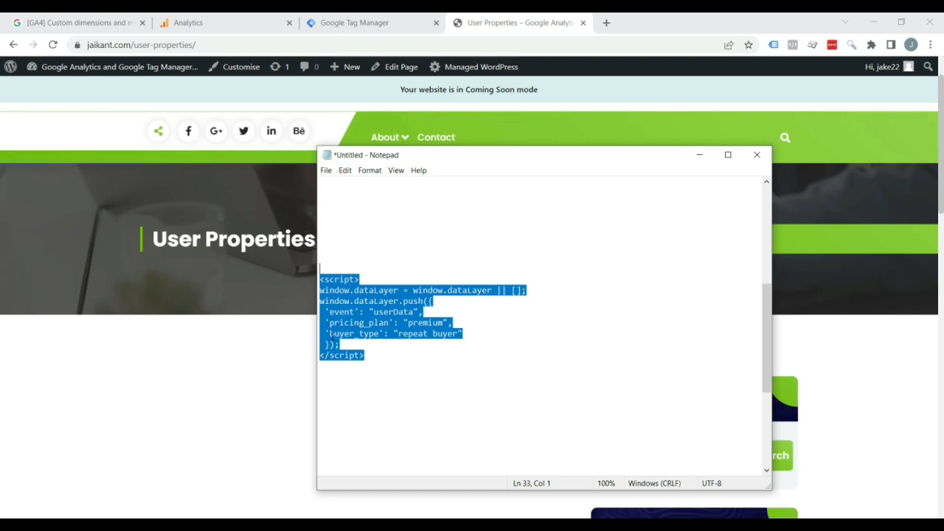
pyautogui.click(410, 346)
pyautogui.moveTo(400, 357); pyautogui.dragTo(346, 282)
pyautogui.click(345, 302)
pyautogui.moveTo(374, 313); pyautogui.dragTo(445, 323)
pyautogui.moveTo(330, 333); pyautogui.dragTo(389, 323)
pyautogui.click(463, 334)
pyautogui.click(462, 314)
pyautogui.click(367, 322)
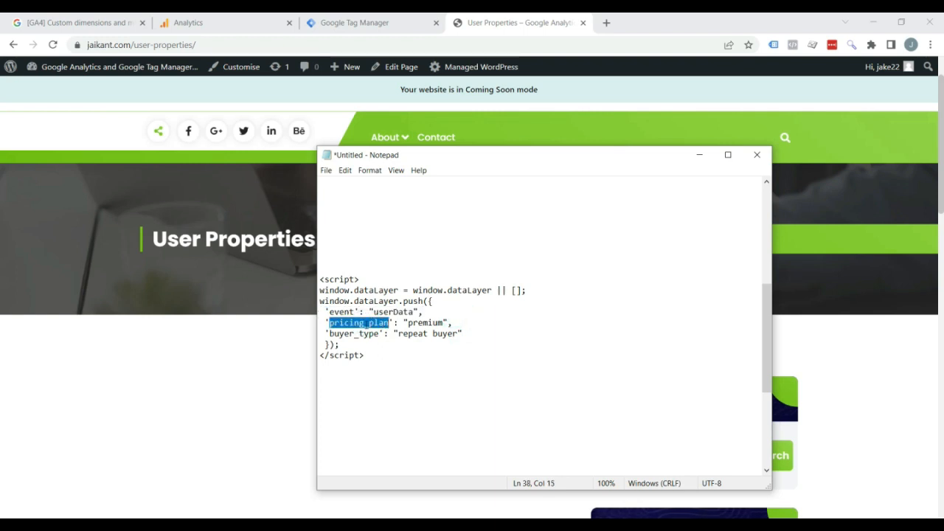
pyautogui.click(411, 322)
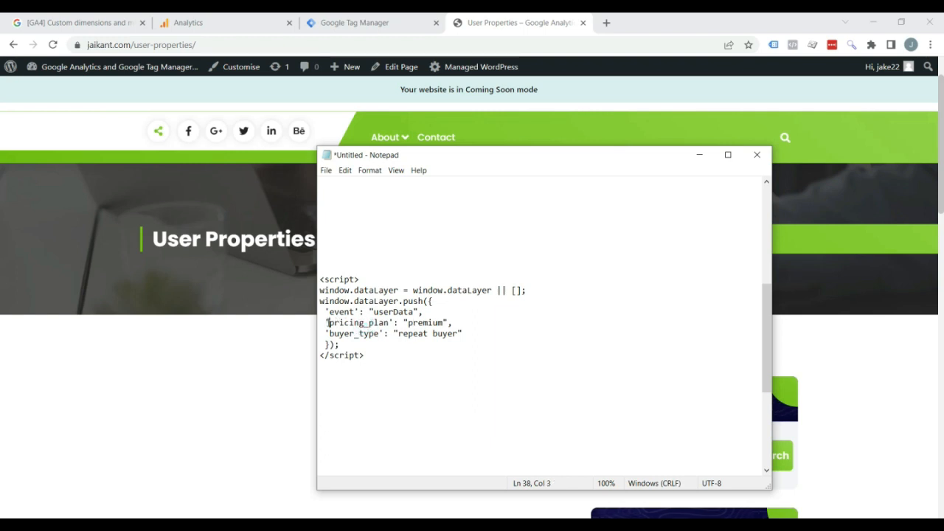
pyautogui.click(328, 322)
pyautogui.moveTo(330, 322); pyautogui.dragTo(379, 323)
pyautogui.click(380, 323)
pyautogui.click(381, 361)
pyautogui.hotkey('ctrl', 'a')
pyautogui.click(376, 370)
pyautogui.hotkey('ctrl', 'shift', 'Home')
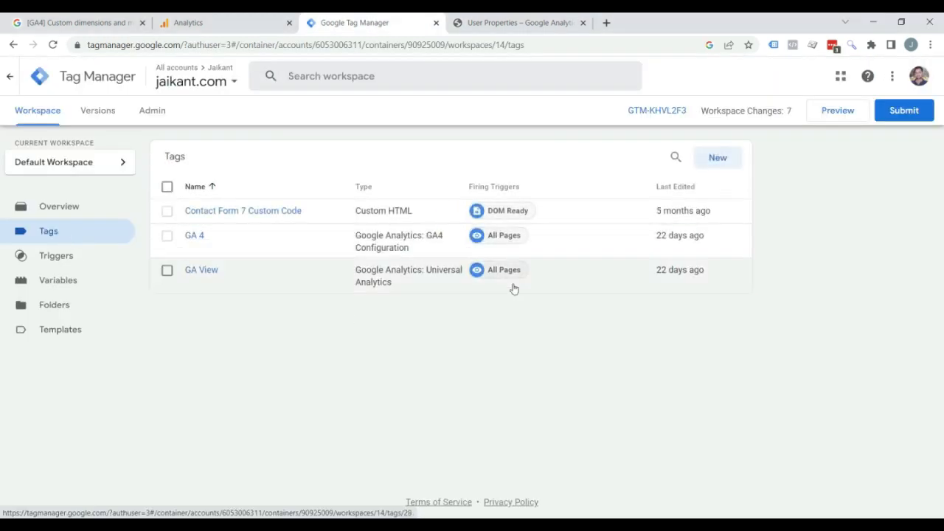
# - Create a new tag in Google Tag Manager with the Custom HTML tag type
pyautogui.click(723, 164)
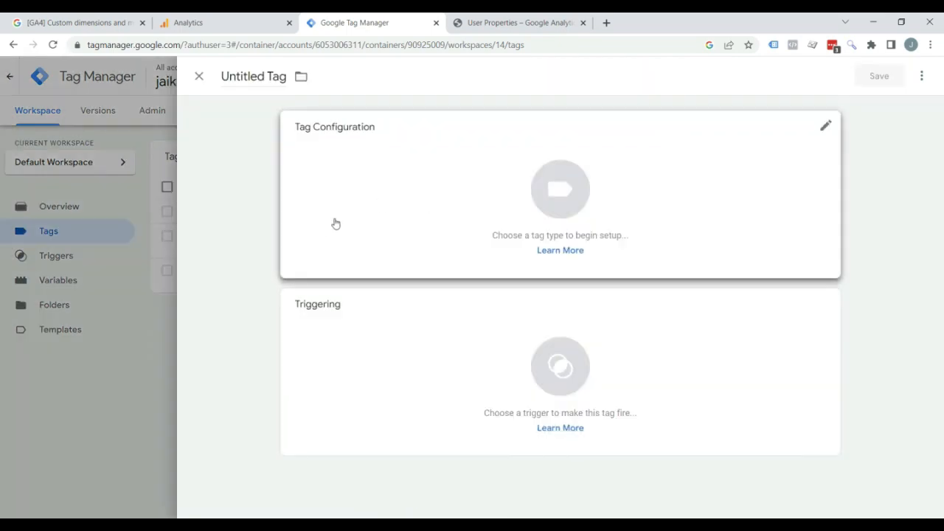
pyautogui.click(518, 192)
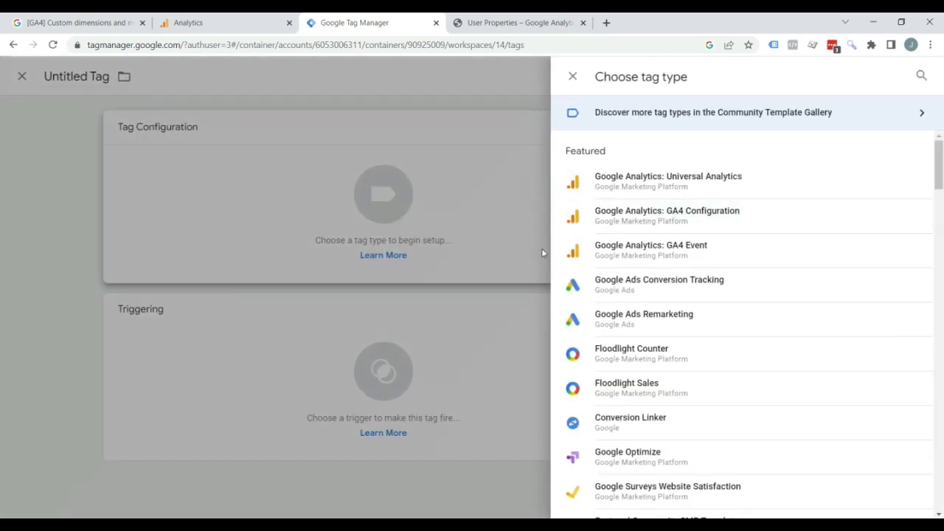
pyautogui.scroll(-4, 686, 287)
pyautogui.click(679, 299)
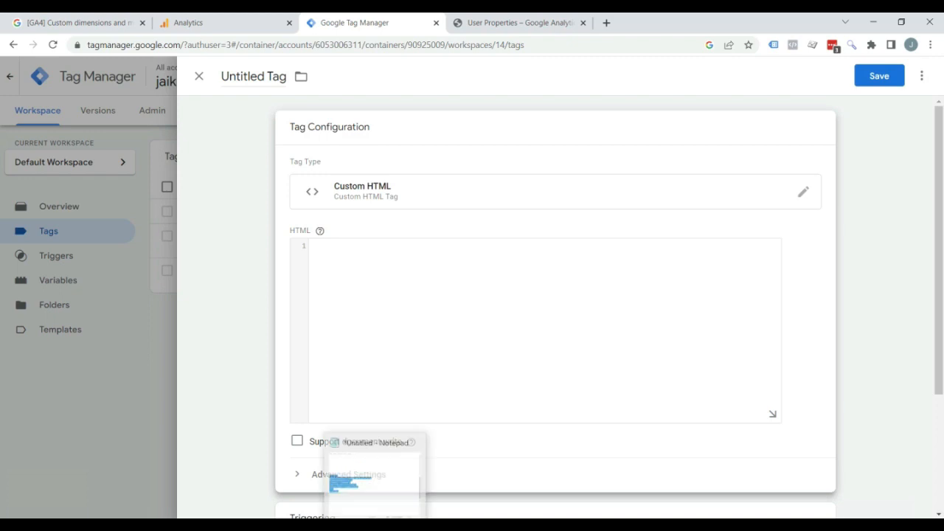
# - Copy the complete dataLayer push script from Notepad into the tag's HTML field and open the tag's trigger selection
pyautogui.click(367, 384)
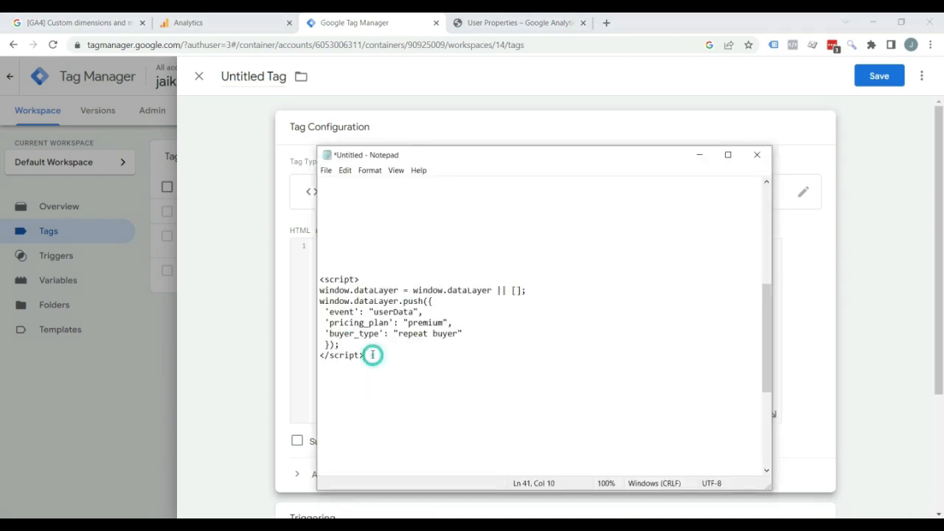
pyautogui.moveTo(374, 355); pyautogui.dragTo(299, 278)
pyautogui.hotkey('ctrl', 'c')
pyautogui.hotkey('alt', 'Tab')
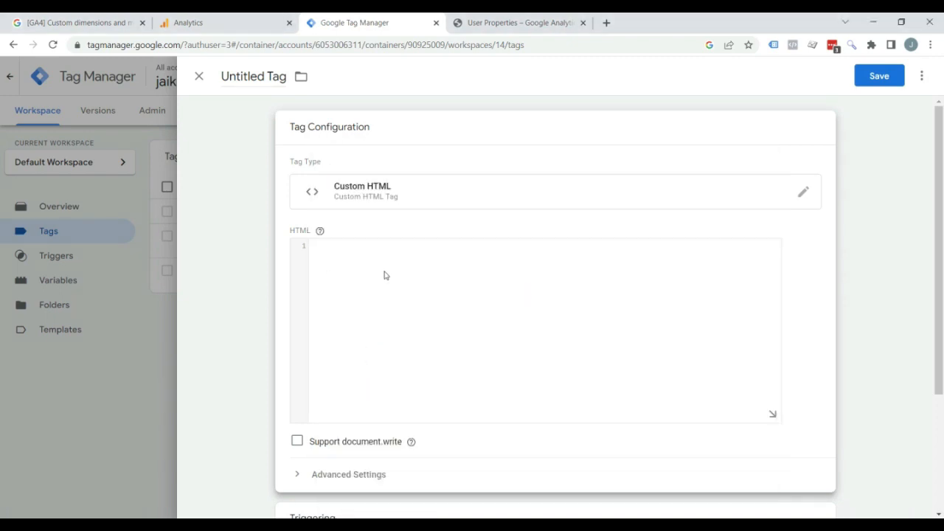
pyautogui.hotkey('ctrl', 'v')
pyautogui.scroll(-3, 247, 295)
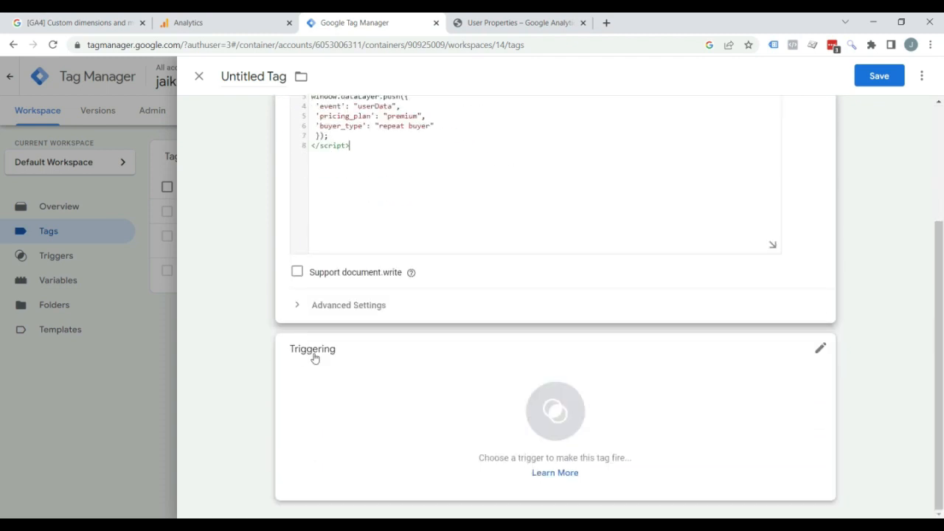
pyautogui.click(539, 419)
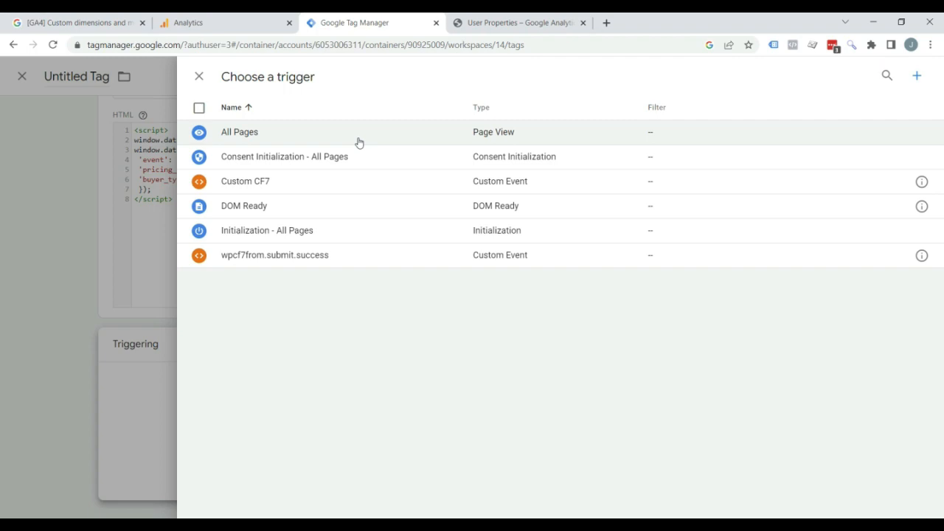
pyautogui.click(590, 16)
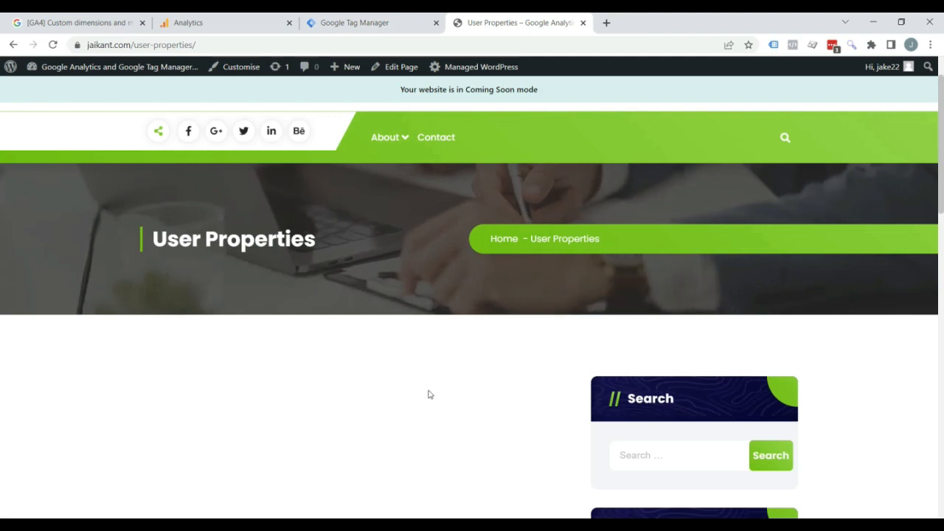
pyautogui.click(359, 17)
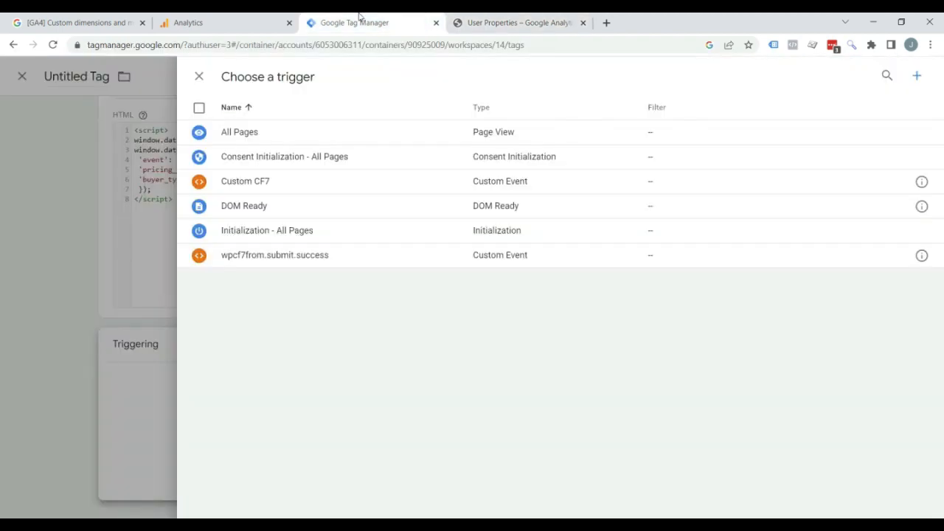
pyautogui.click(917, 76)
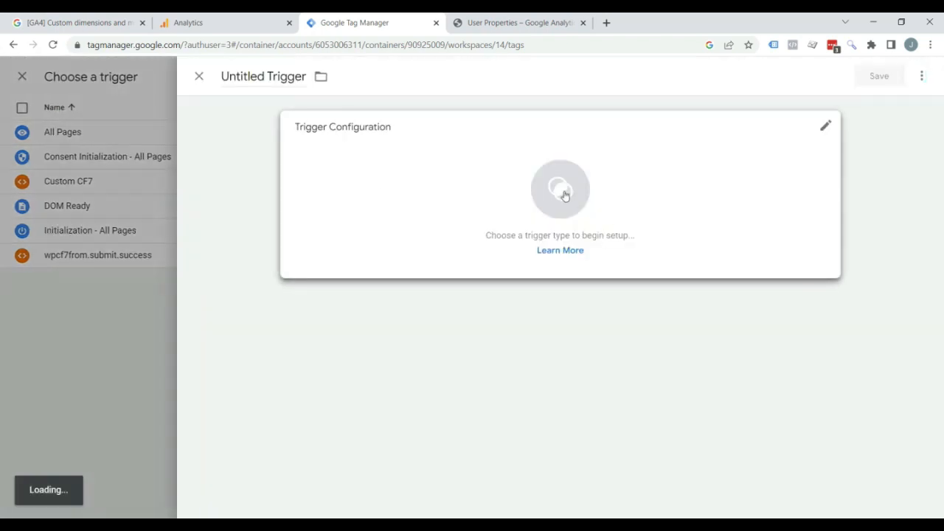
pyautogui.click(563, 190)
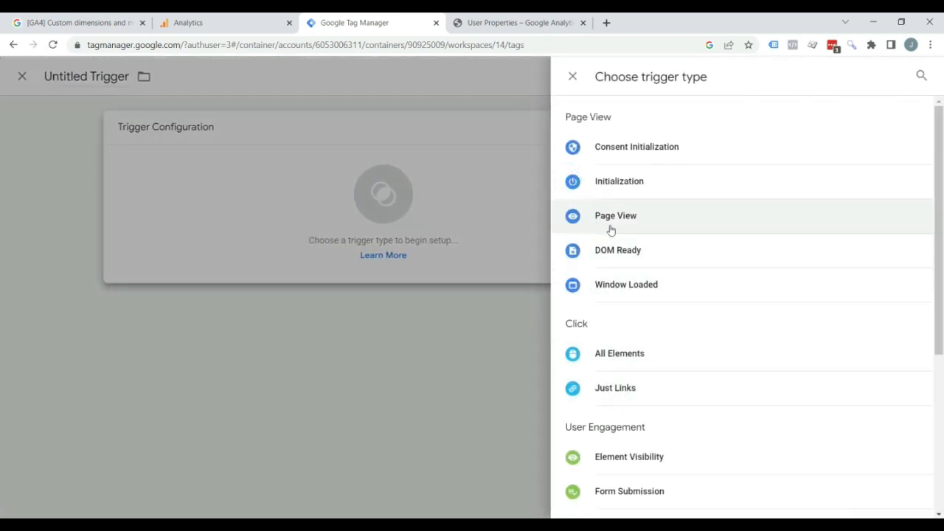
pyautogui.click(644, 220)
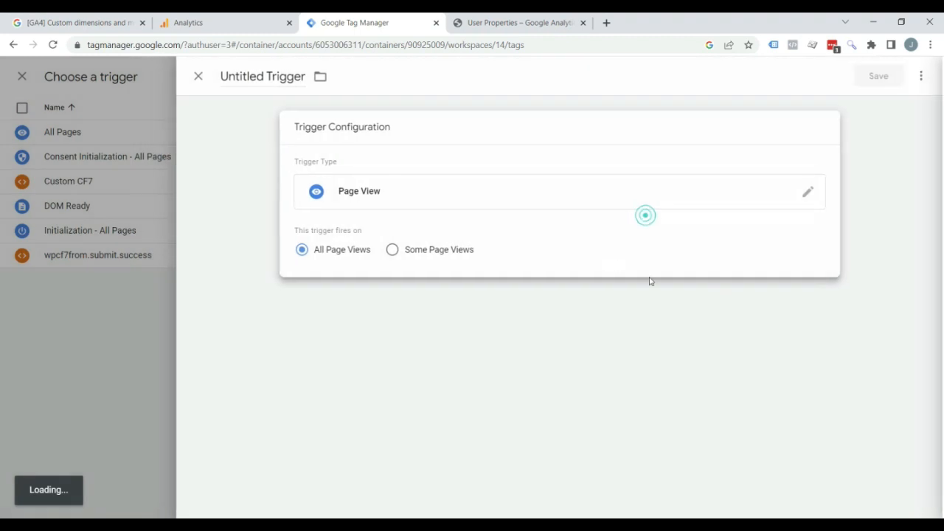
pyautogui.click(395, 251)
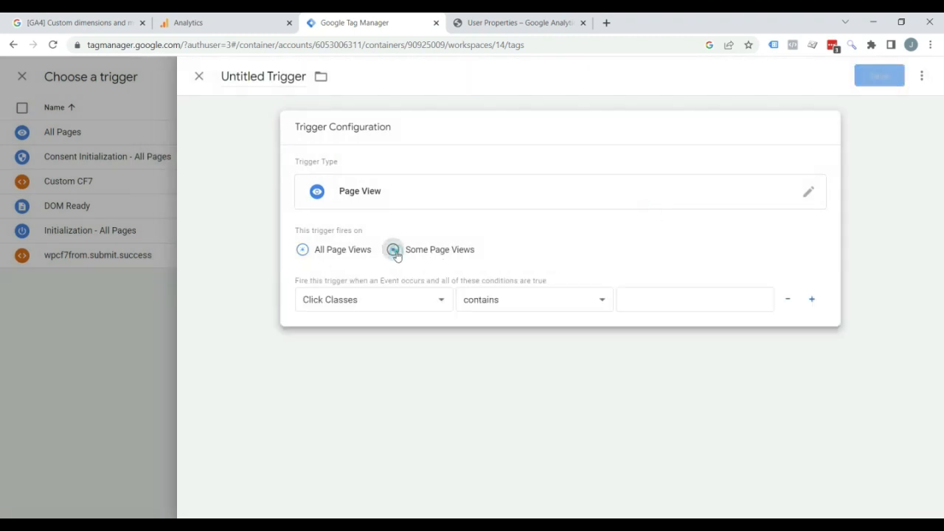
pyautogui.click(377, 300)
pyautogui.scroll(-1, 361, 281)
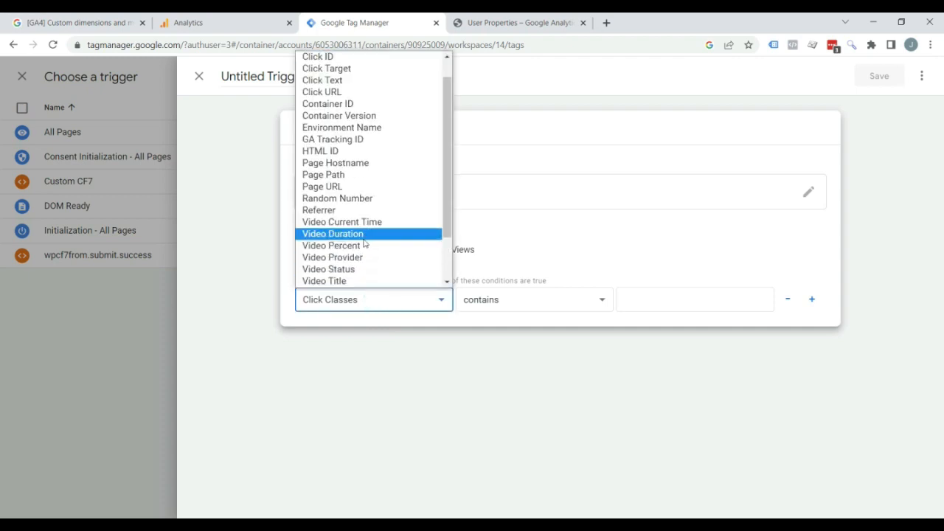
pyautogui.click(354, 176)
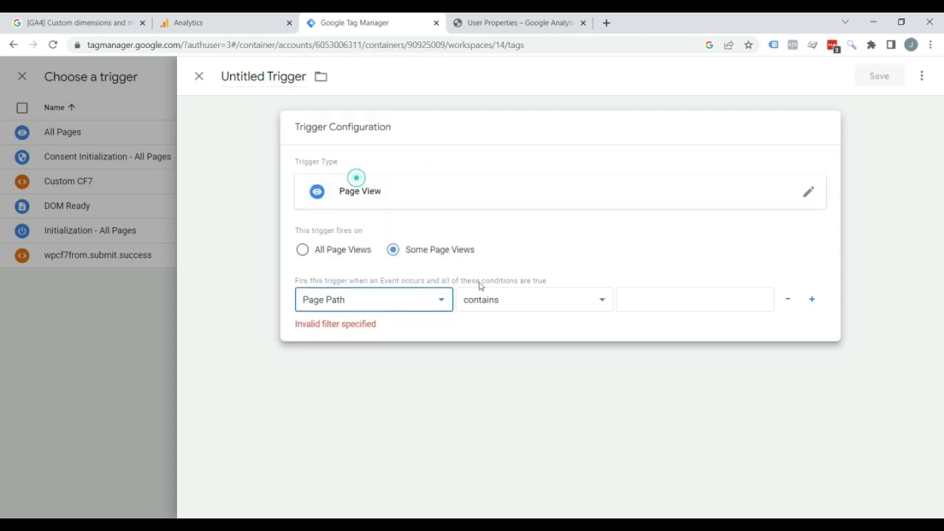
pyautogui.click(507, 300)
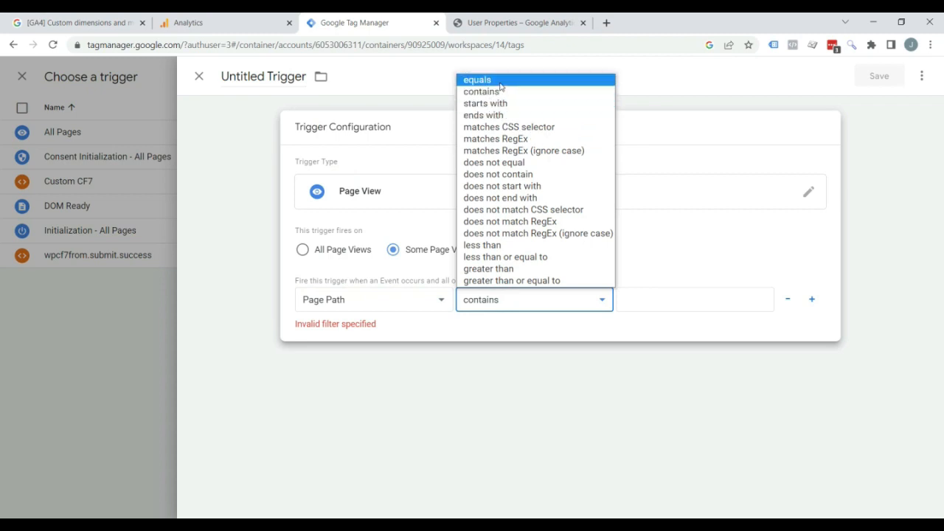
pyautogui.click(500, 82)
pyautogui.click(516, 22)
pyautogui.click(236, 45)
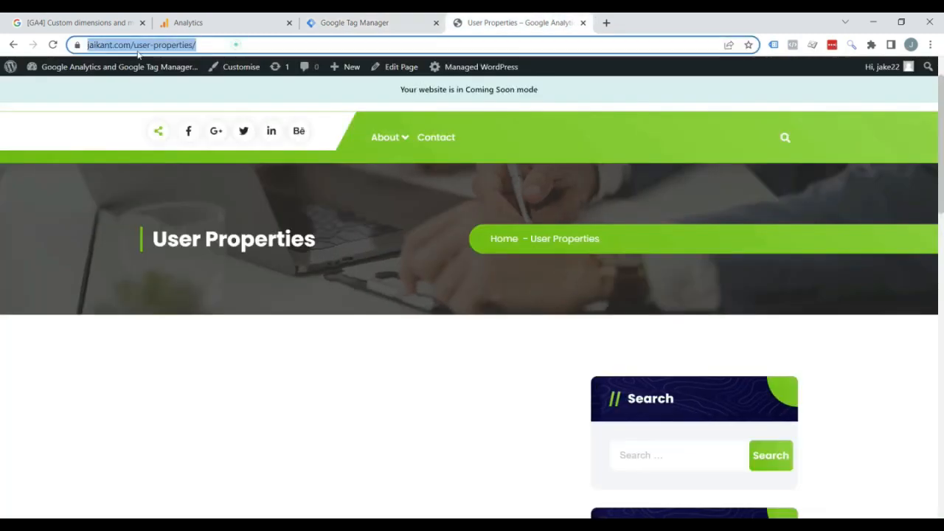
pyautogui.rightClick(145, 48)
pyautogui.click(190, 113)
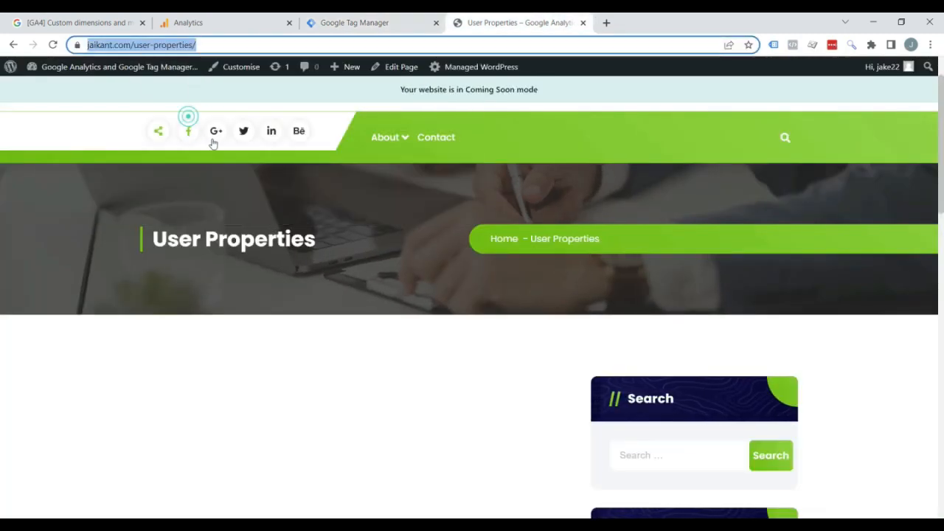
pyautogui.click(354, 22)
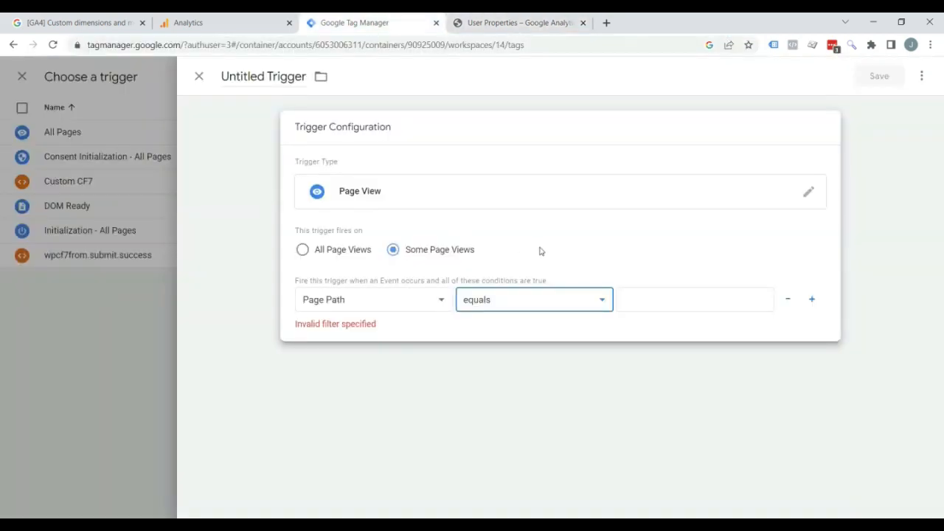
pyautogui.click(640, 298)
pyautogui.rightClick(642, 298)
pyautogui.click(669, 391)
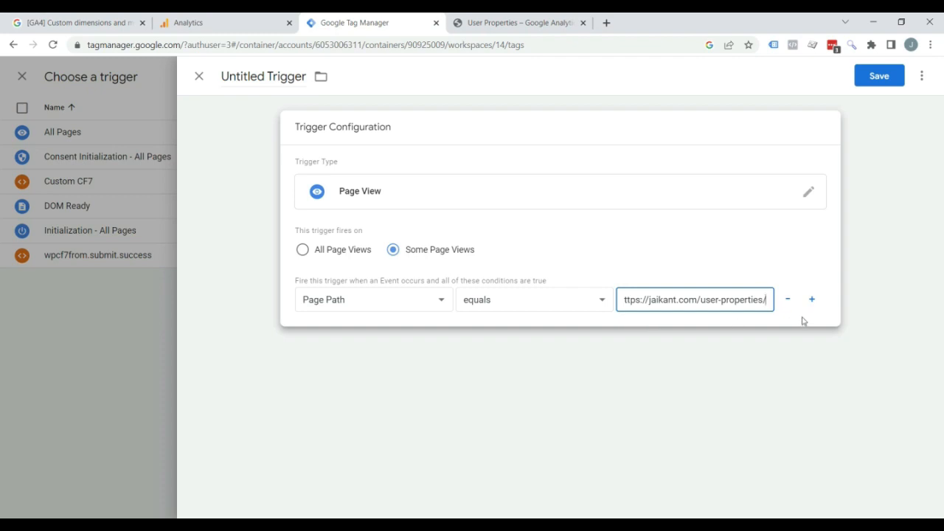
pyautogui.click(199, 77)
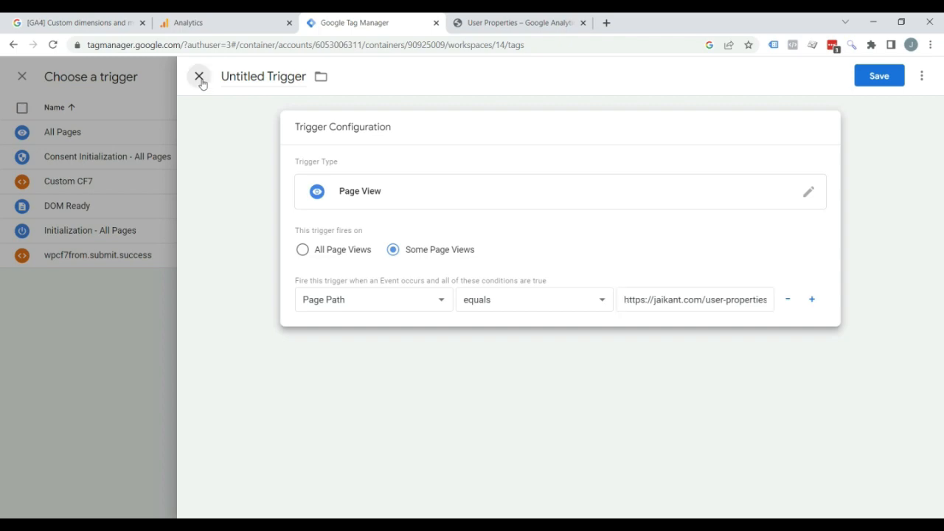
pyautogui.click(625, 212)
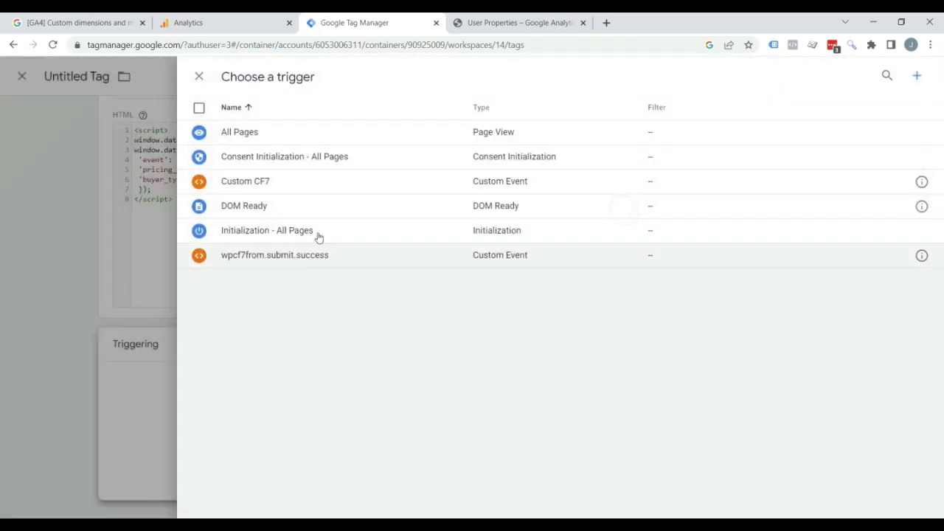
# - Assign the All Pages trigger to the tag, name the tag "Data Layer Push" and save it
pyautogui.click(299, 139)
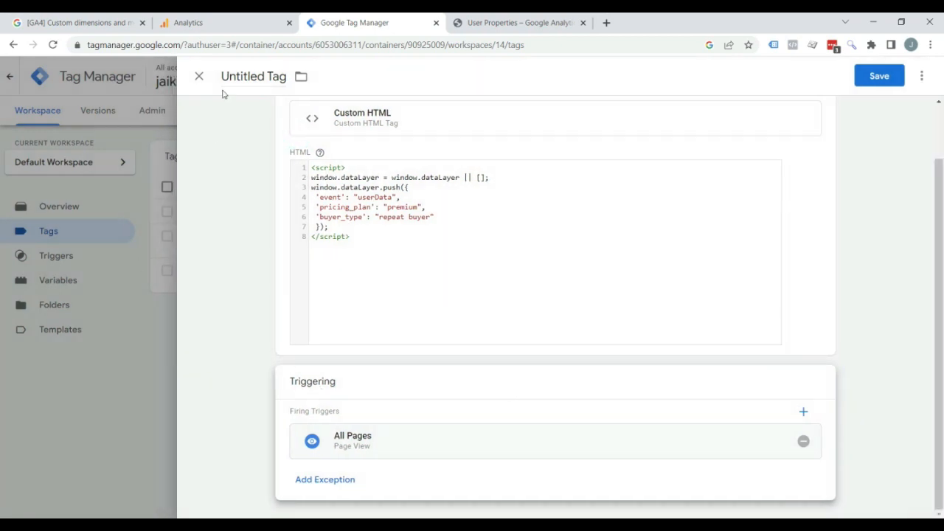
pyautogui.click(262, 78)
pyautogui.write('D')
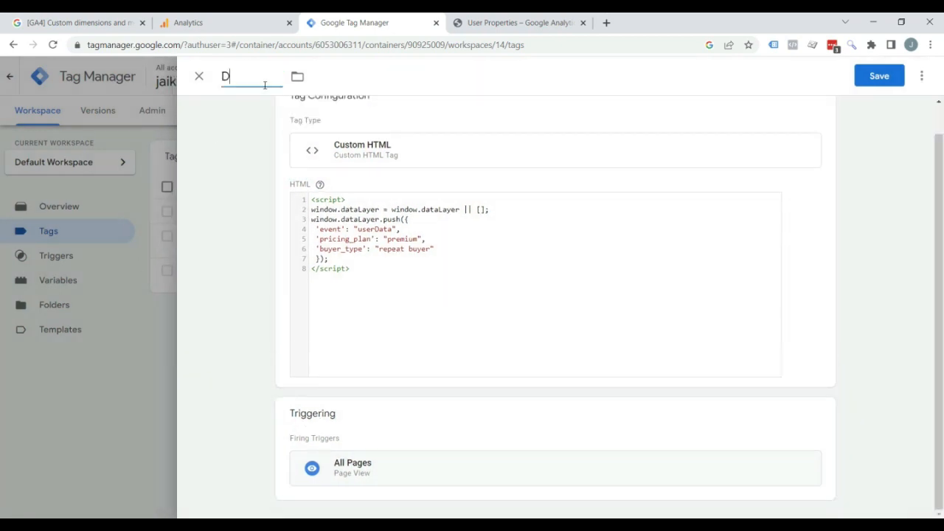
pyautogui.write('ata Layer Push')
pyautogui.click(889, 76)
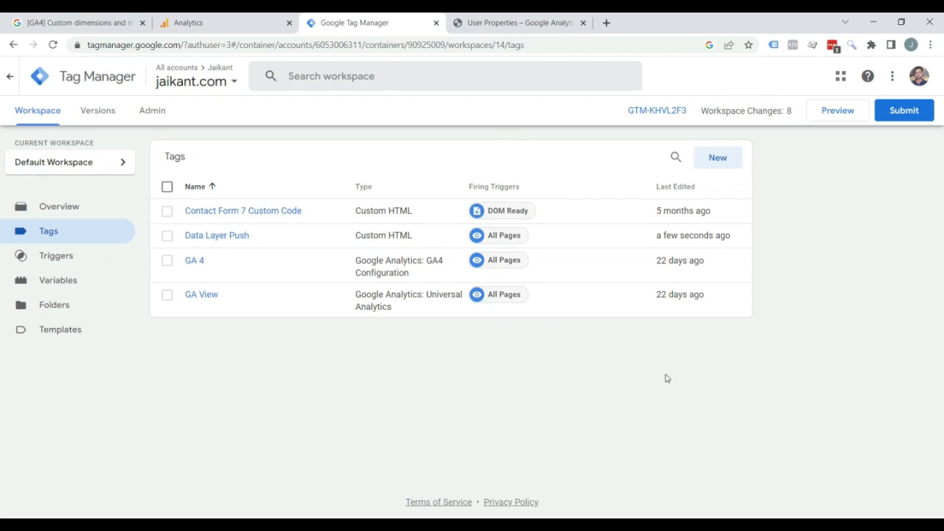
pyautogui.click(837, 112)
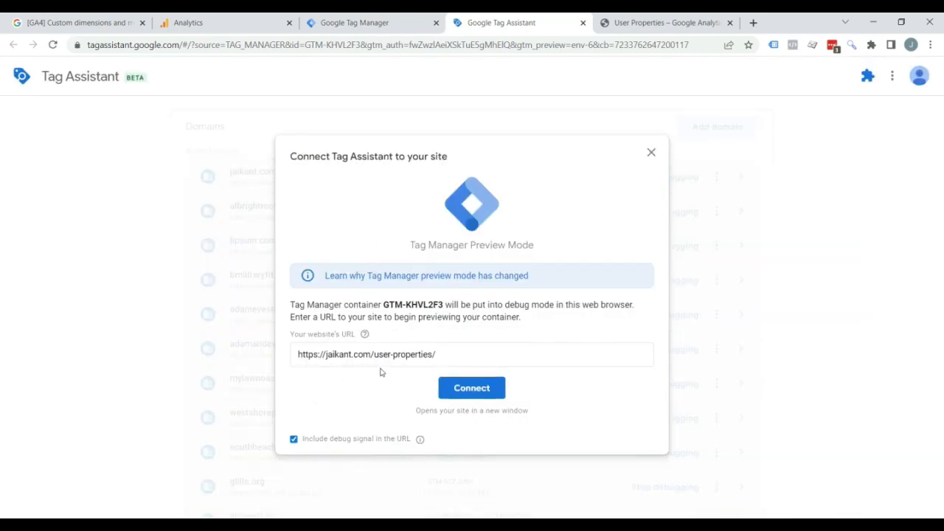
pyautogui.click(483, 390)
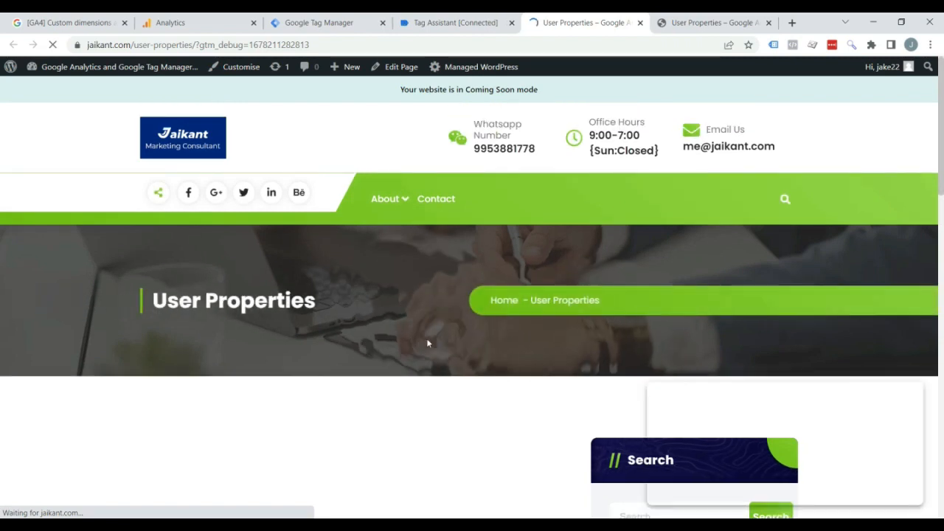
# - Continue into the connected Tag Assistant session, check the event name in the Notepad script and expand the userData event's API call
pyautogui.click(476, 21)
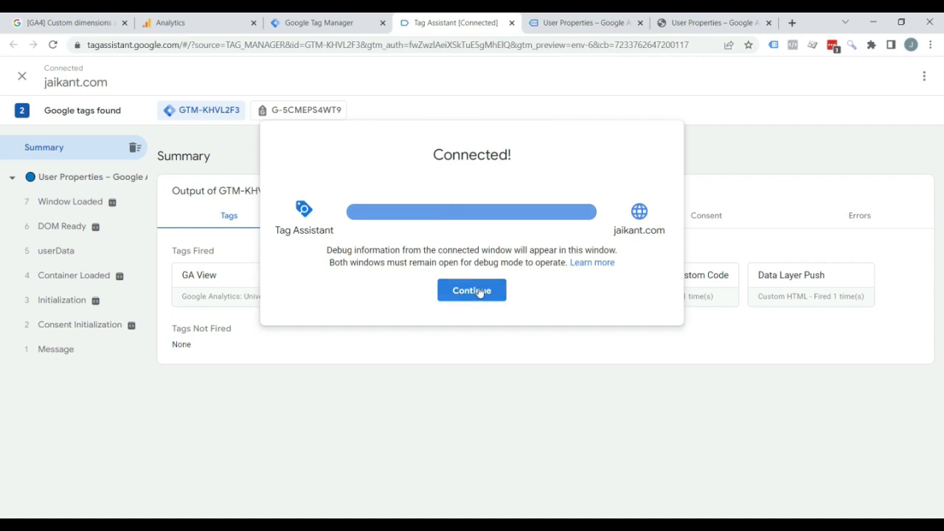
pyautogui.click(481, 290)
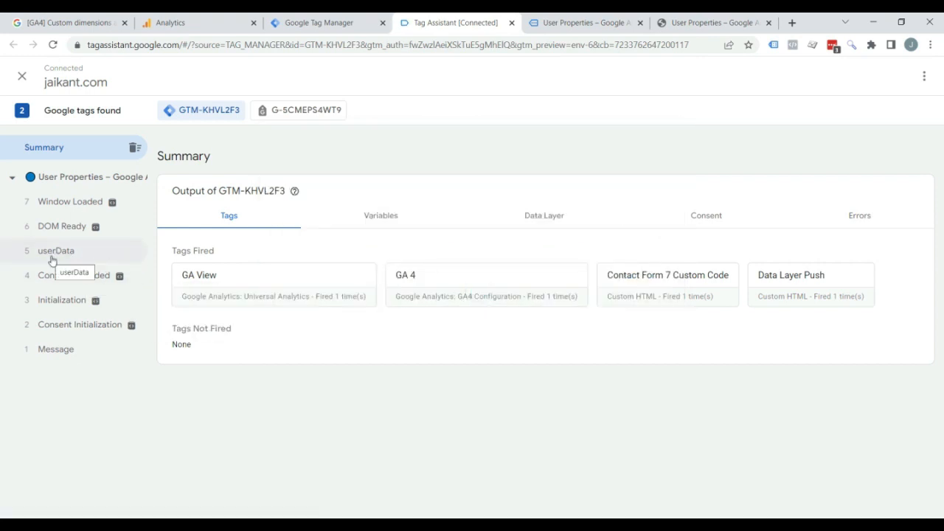
pyautogui.click(347, 525)
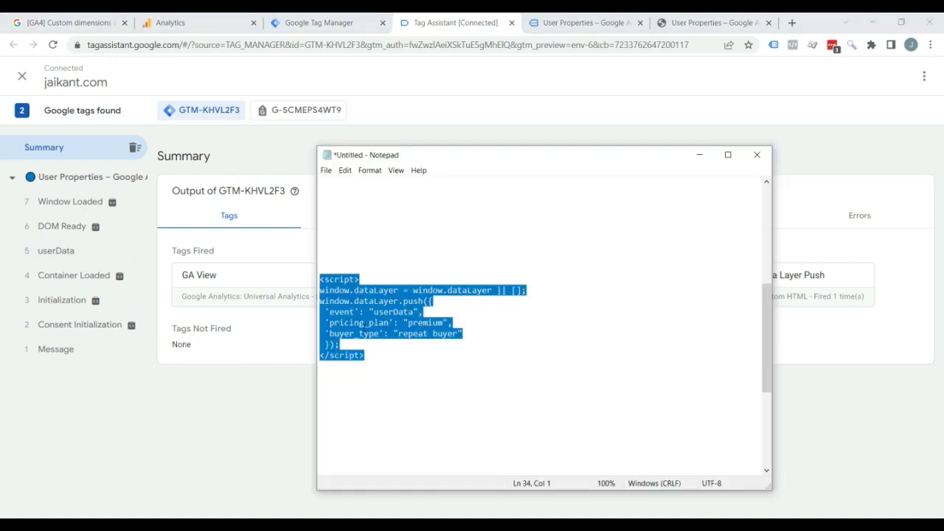
pyautogui.click(369, 320)
pyautogui.moveTo(372, 312); pyautogui.dragTo(416, 312)
pyautogui.click(75, 252)
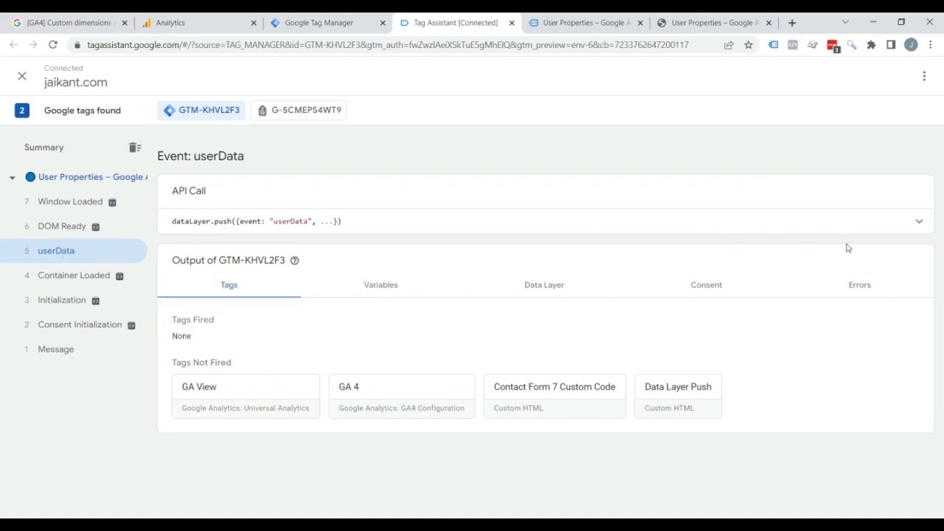
pyautogui.click(920, 223)
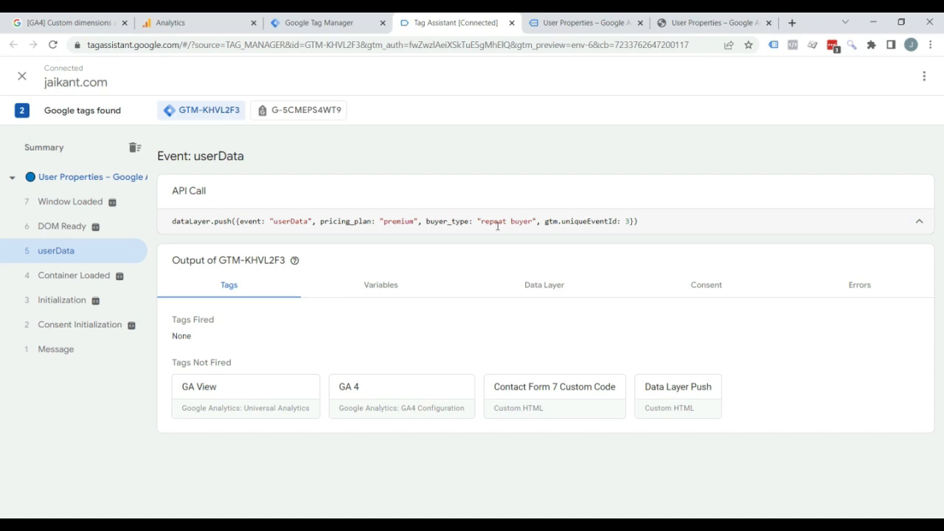
# - Compare the pricing_plan and buyer_type lines of the Notepad script with the userData event's API call in Tag Assistant
pyautogui.click(373, 525)
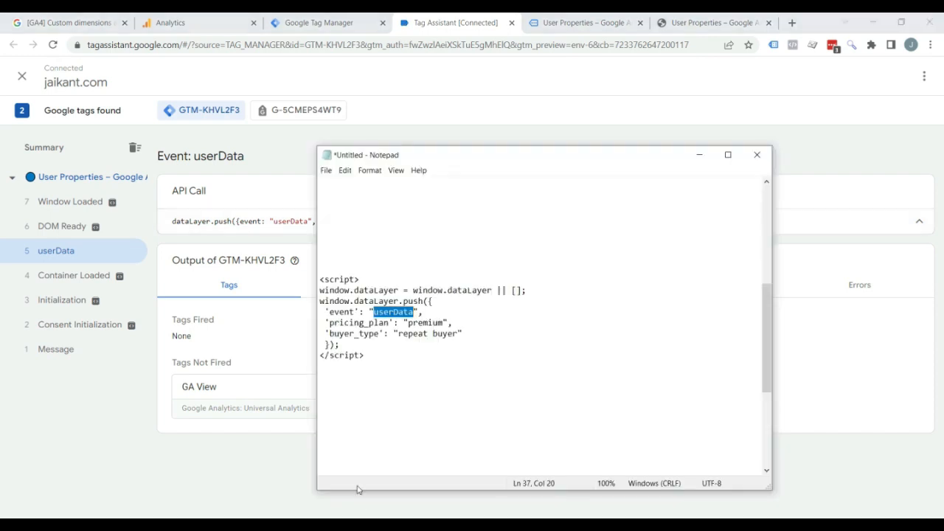
pyautogui.click(391, 331)
pyautogui.moveTo(339, 324)
pyautogui.mouseDown()
pyautogui.moveTo(445, 326)
pyautogui.moveTo(399, 333)
pyautogui.moveTo(323, 323)
pyautogui.mouseUp()
pyautogui.click(470, 337)
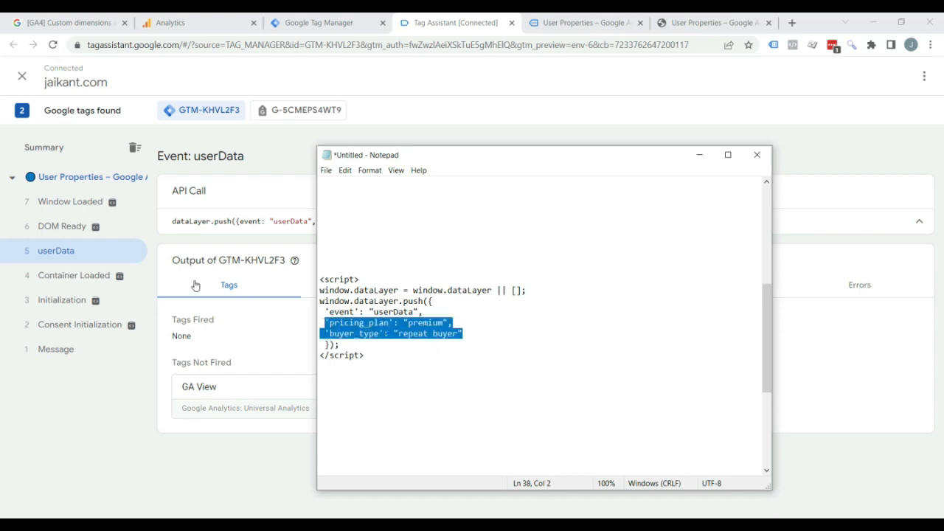
pyautogui.click(197, 287)
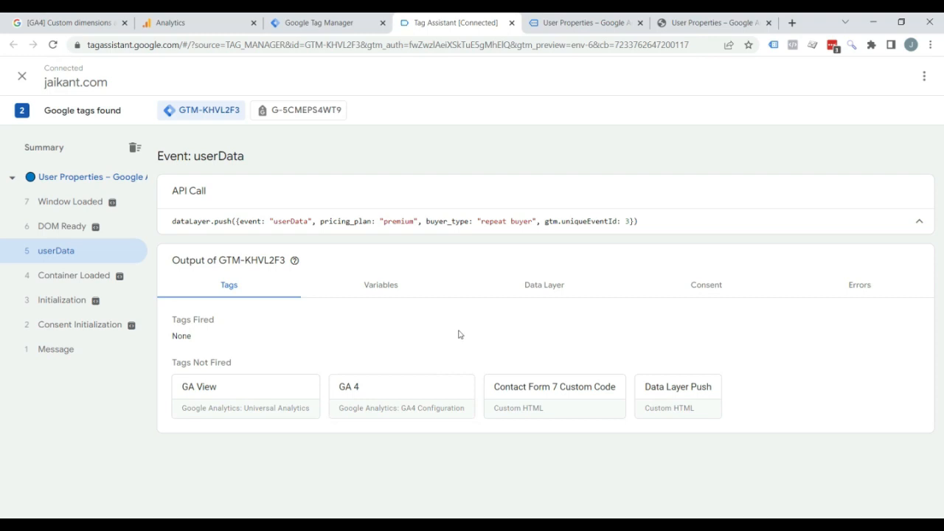
# - Examine the variables recorded for the userData event in Tag Assistant
pyautogui.hotkey('ctrl', 'shift', 'Tab')
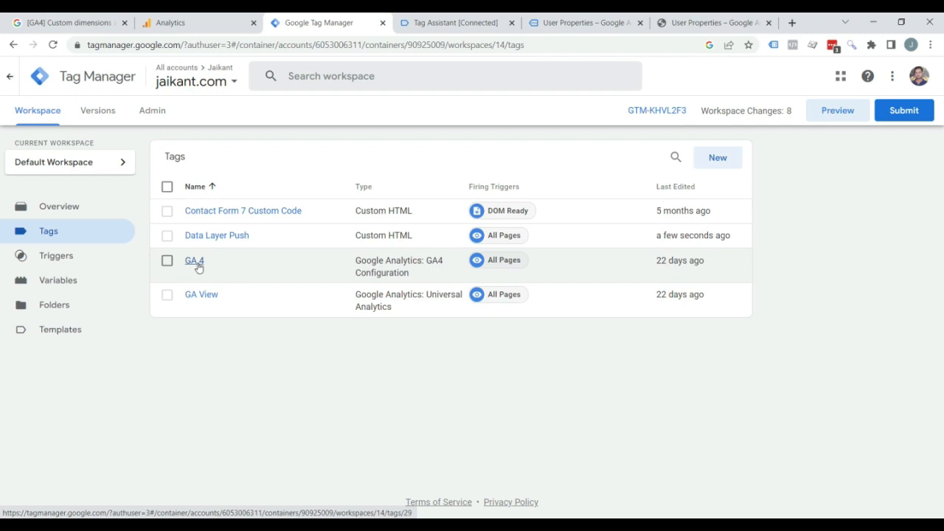
pyautogui.click(459, 22)
pyautogui.click(385, 289)
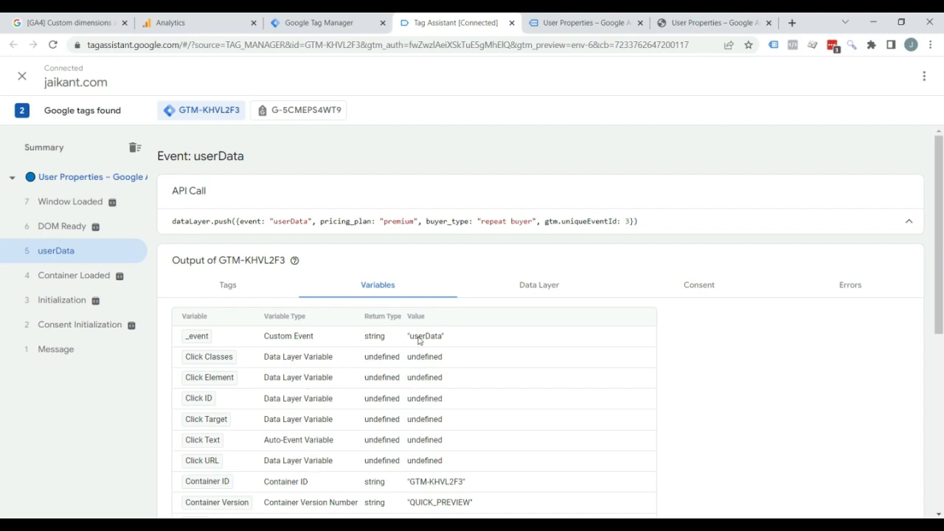
pyautogui.scroll(-4, 442, 340)
pyautogui.scroll(-1, 443, 454)
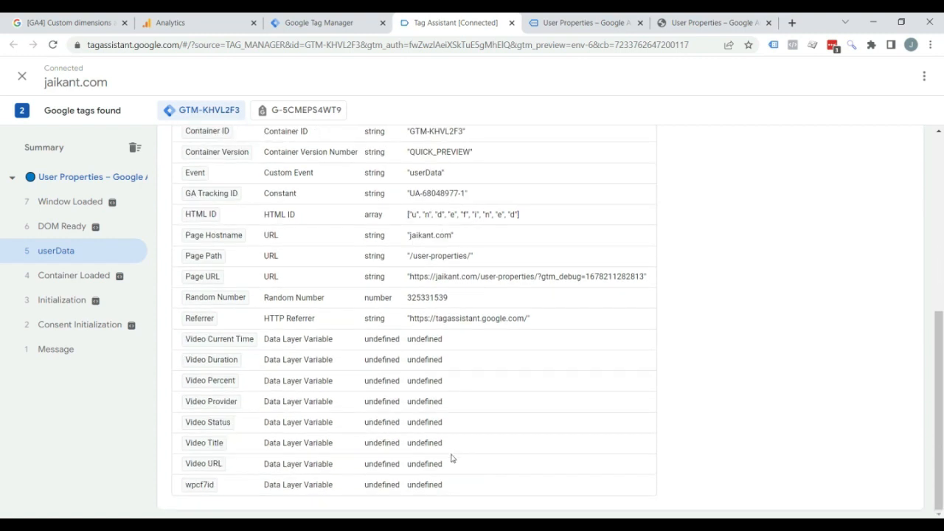
pyautogui.scroll(4, 426, 479)
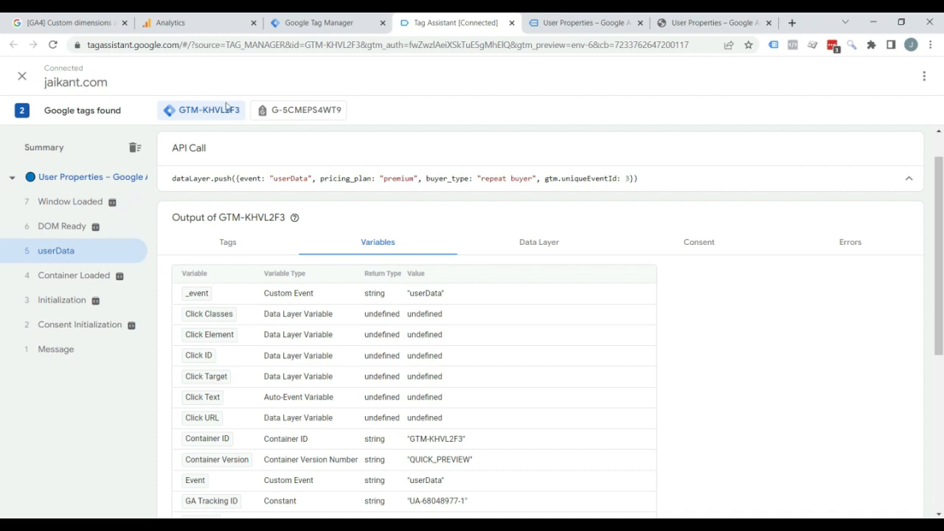
# - Open the user-defined variables in Tag Manager and check the pricing_plan and buyer_type keys in Tag Assistant's API call
pyautogui.click(324, 22)
pyautogui.click(52, 285)
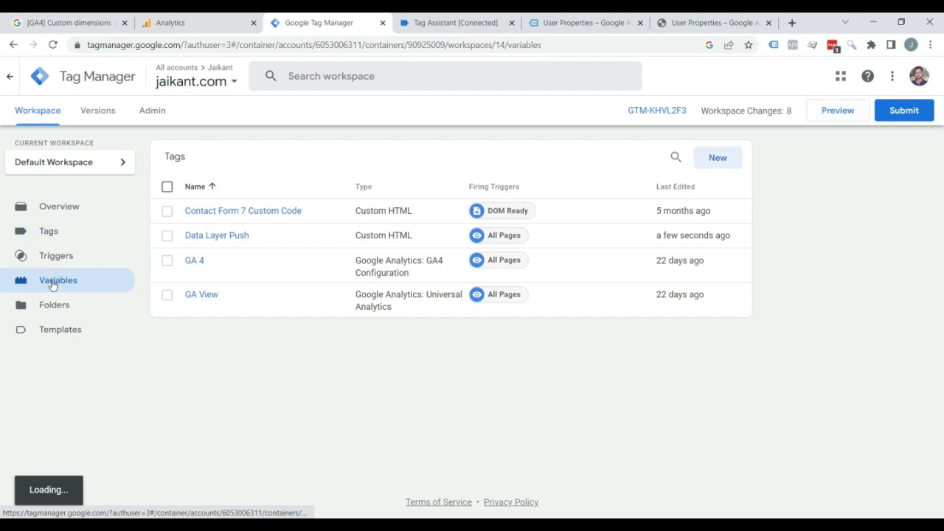
pyautogui.scroll(-6, 388, 312)
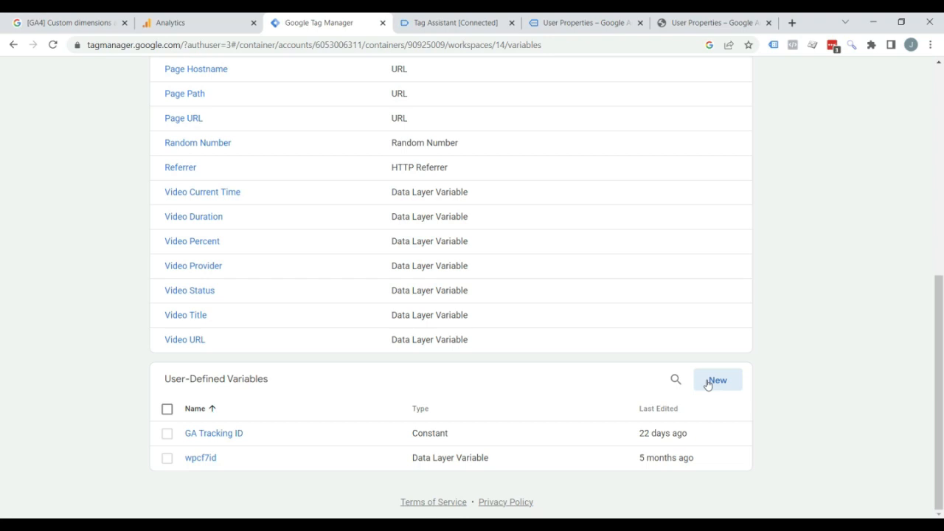
pyautogui.click(476, 28)
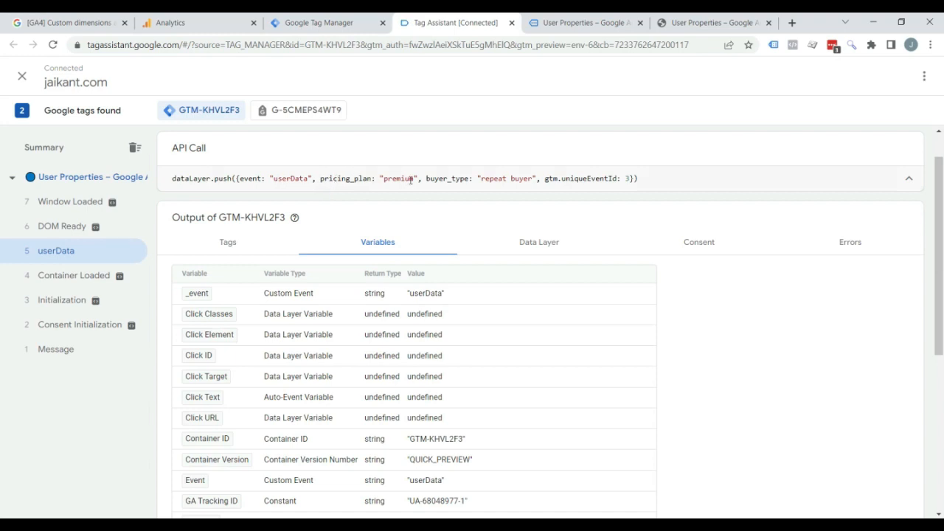
pyautogui.moveTo(423, 180); pyautogui.dragTo(455, 178)
pyautogui.click(303, 17)
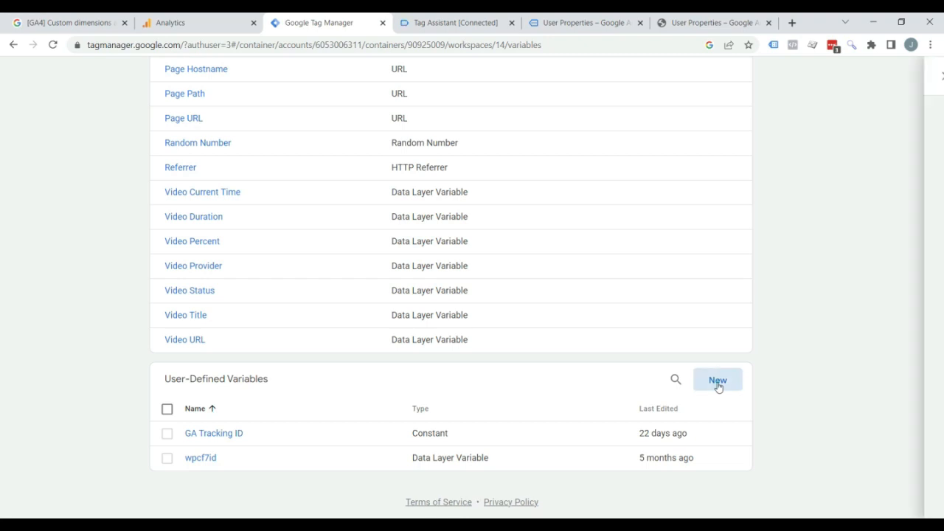
# - Create a user-defined variable named "Pricing Plan" in Tag Manager with the Data Layer Variable type
pyautogui.click(718, 384)
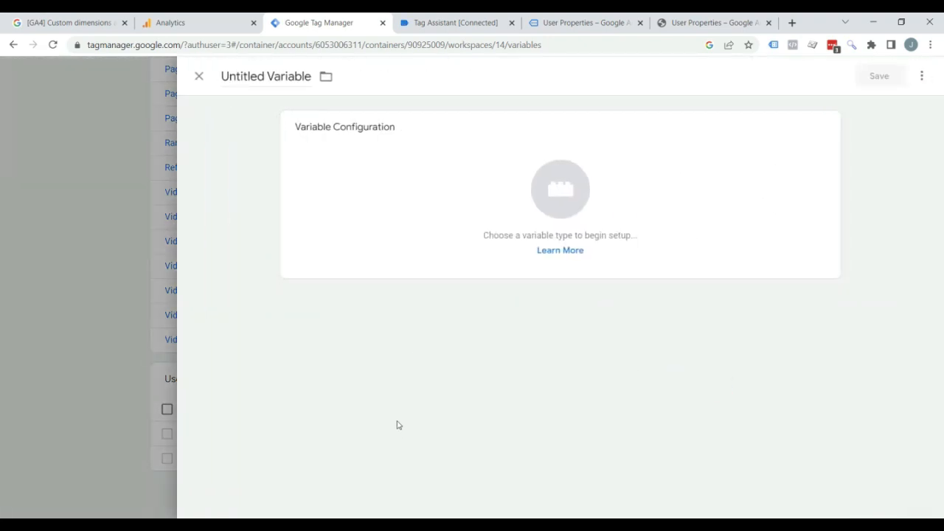
pyautogui.click(280, 80)
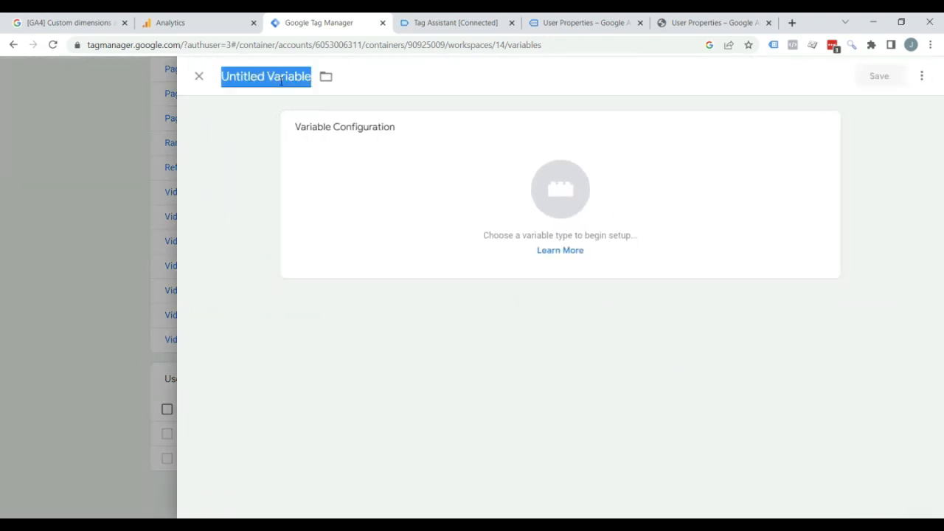
pyautogui.write('Pricing')
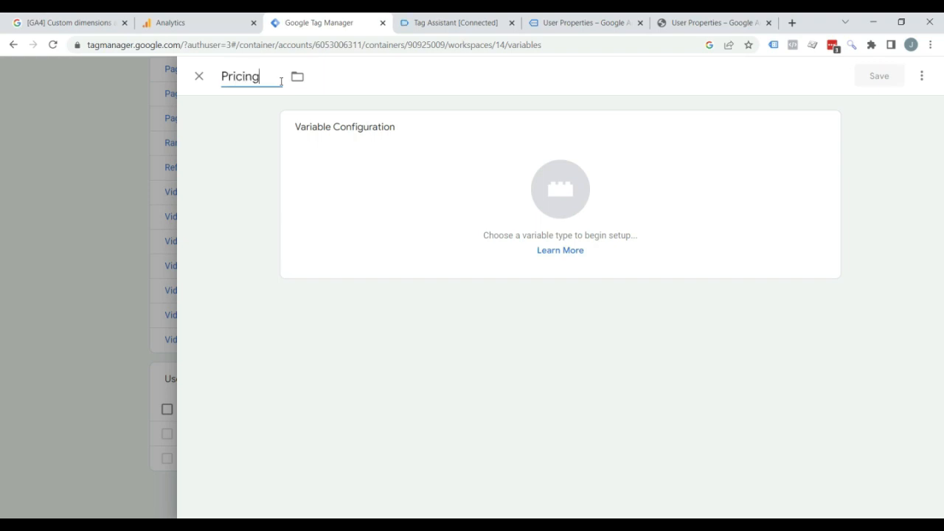
pyautogui.write(' Plan')
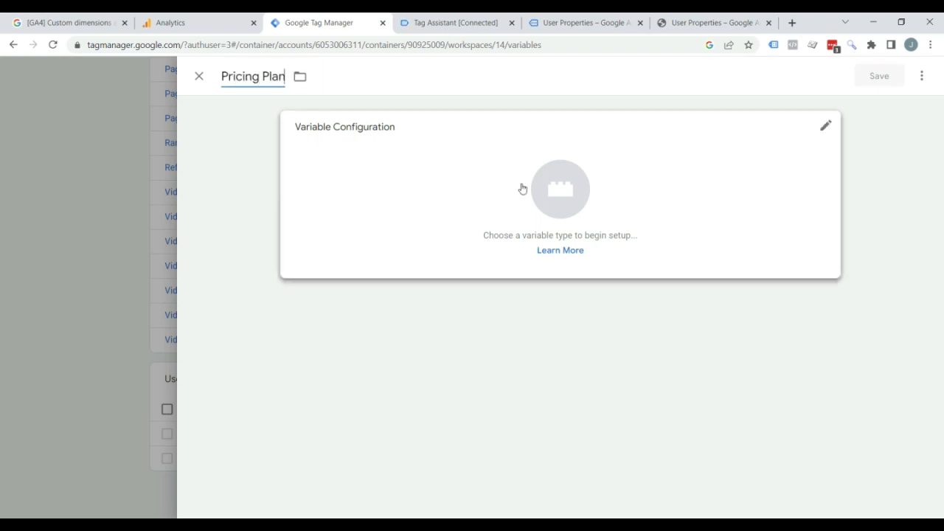
pyautogui.click(559, 191)
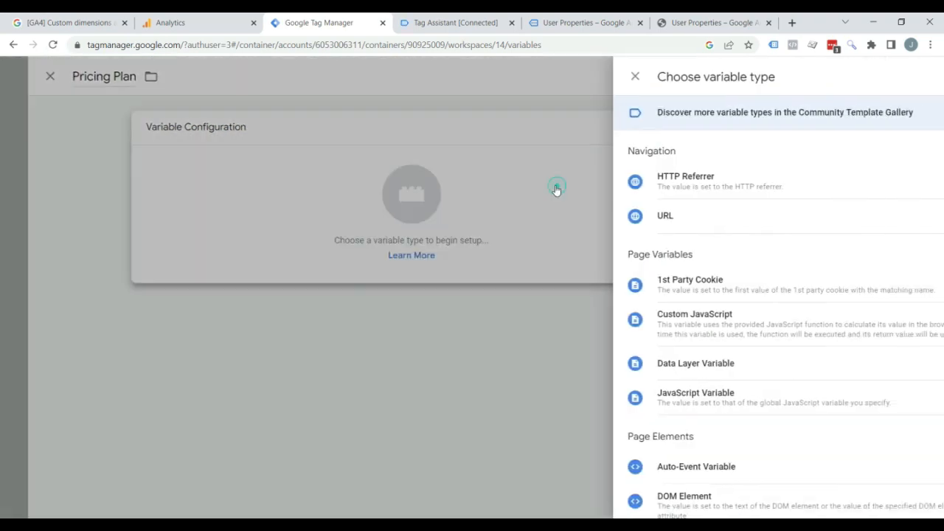
pyautogui.scroll(-2, 700, 355)
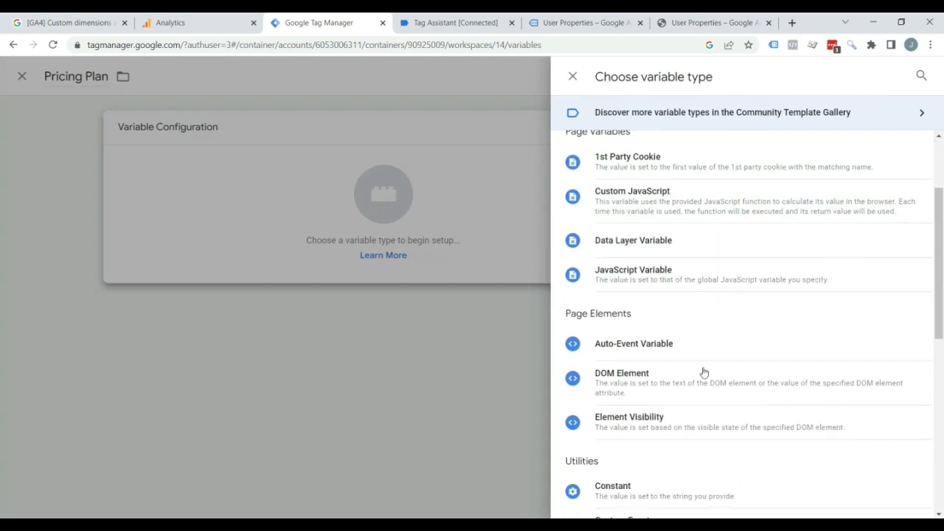
pyautogui.click(634, 246)
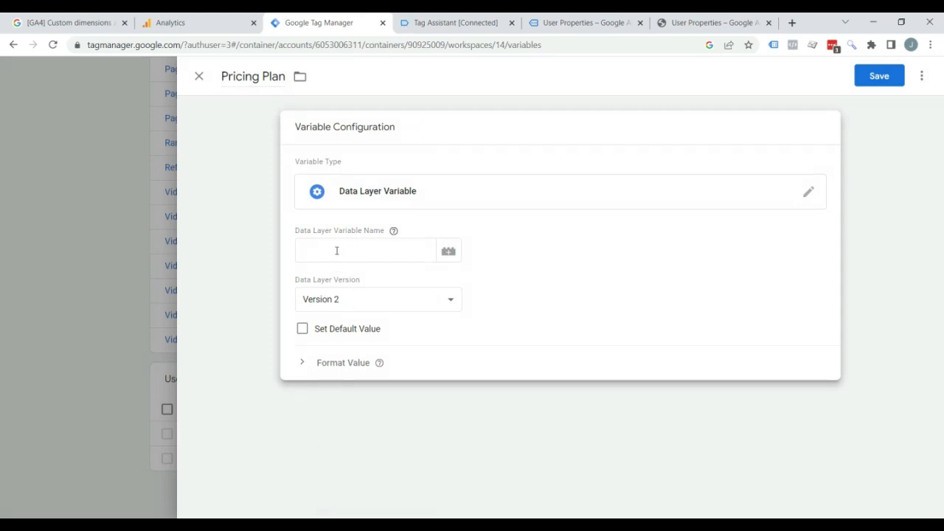
# - Set the Pricing Plan variable's data layer variable name to pricing_plan and save it
pyautogui.click(336, 251)
pyautogui.write('pricing')
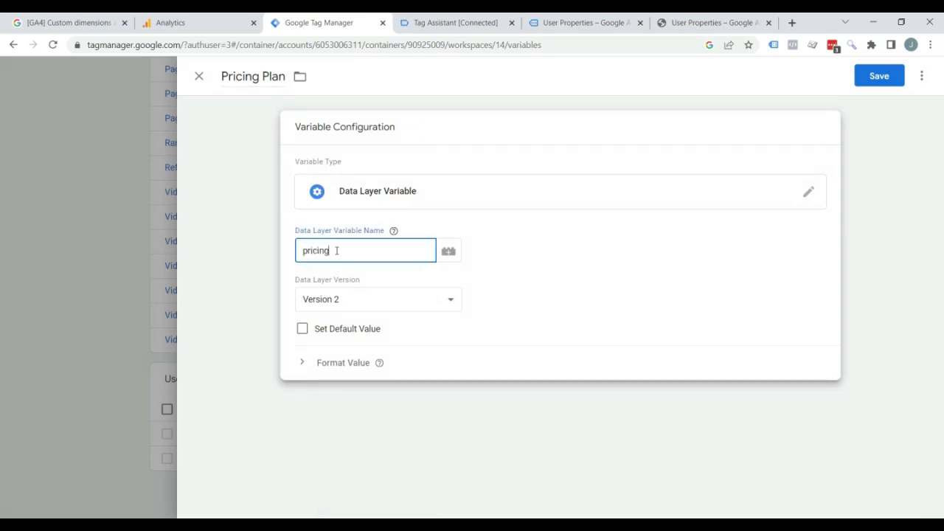
pyautogui.write('_plan')
pyautogui.click(880, 76)
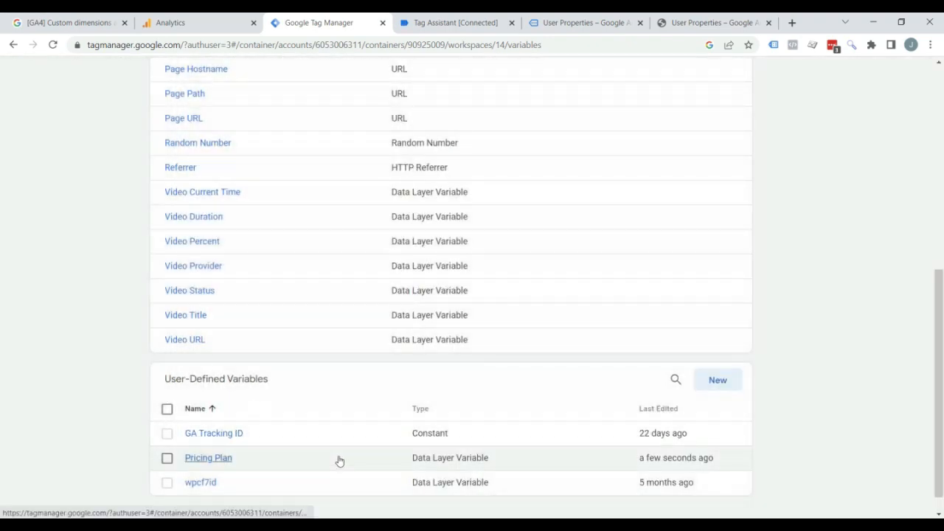
# - Create another user-defined variable named "Buyer Type" with the Data Layer Variable type
pyautogui.scroll(-1, 377, 448)
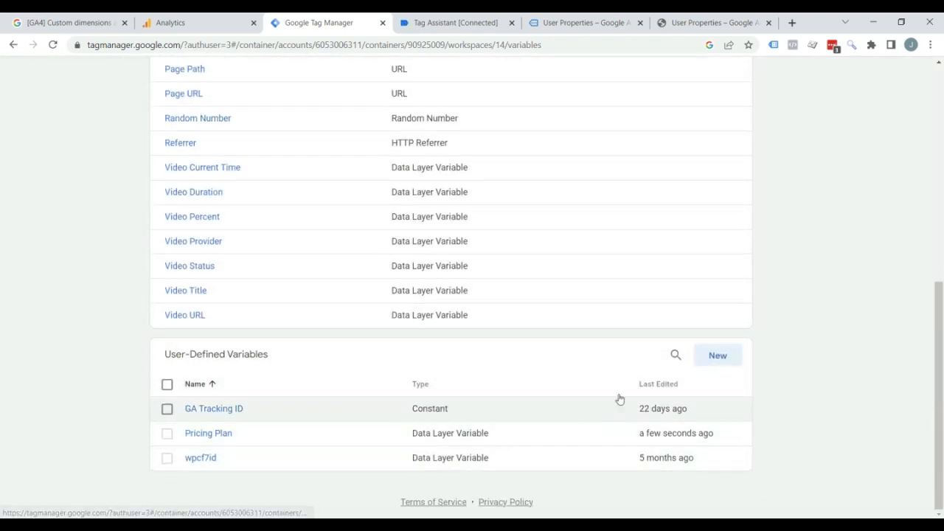
pyautogui.click(719, 356)
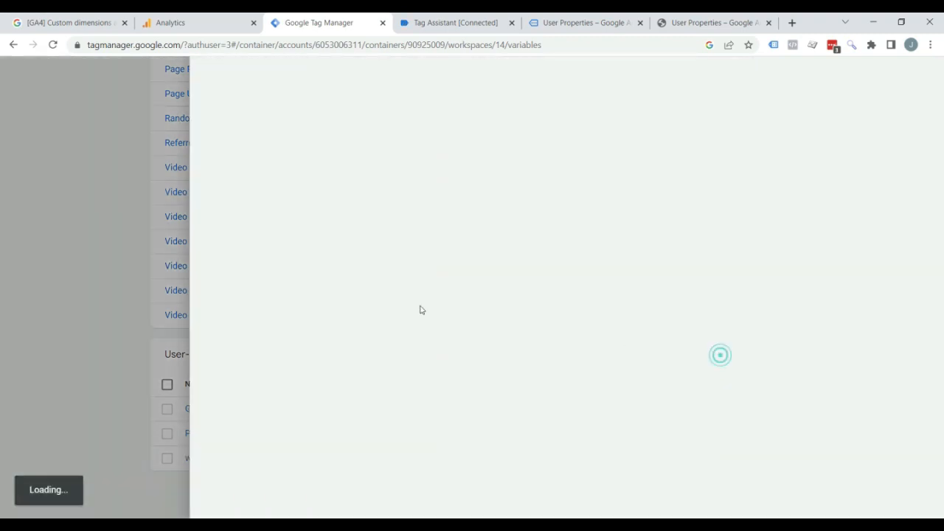
pyautogui.click(271, 86)
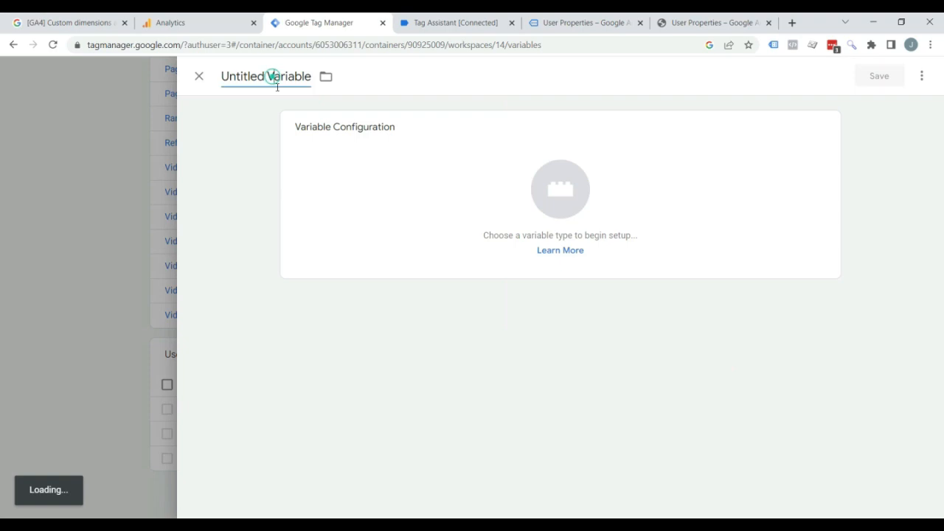
pyautogui.write('Buyer')
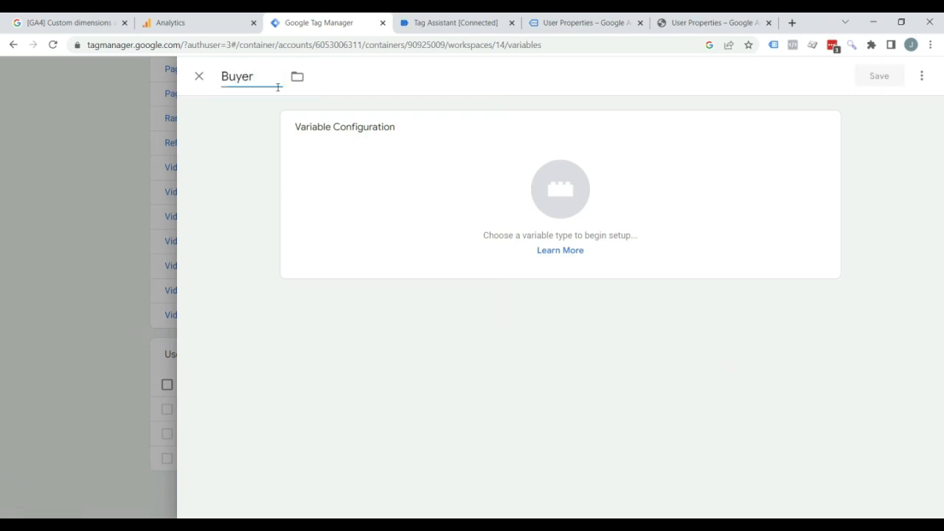
pyautogui.write(' Type')
pyautogui.click(566, 190)
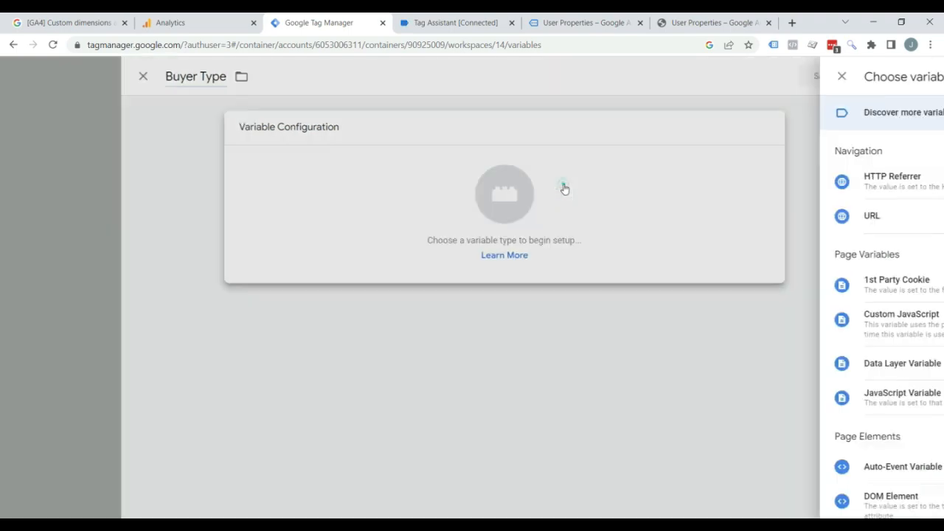
pyautogui.scroll(-5, 674, 341)
pyautogui.scroll(2, 569, 270)
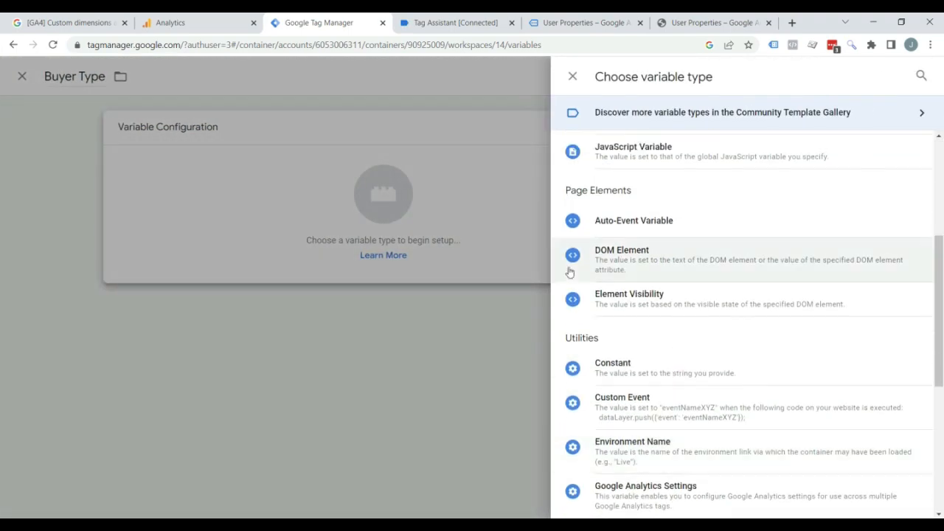
pyautogui.scroll(2, 660, 332)
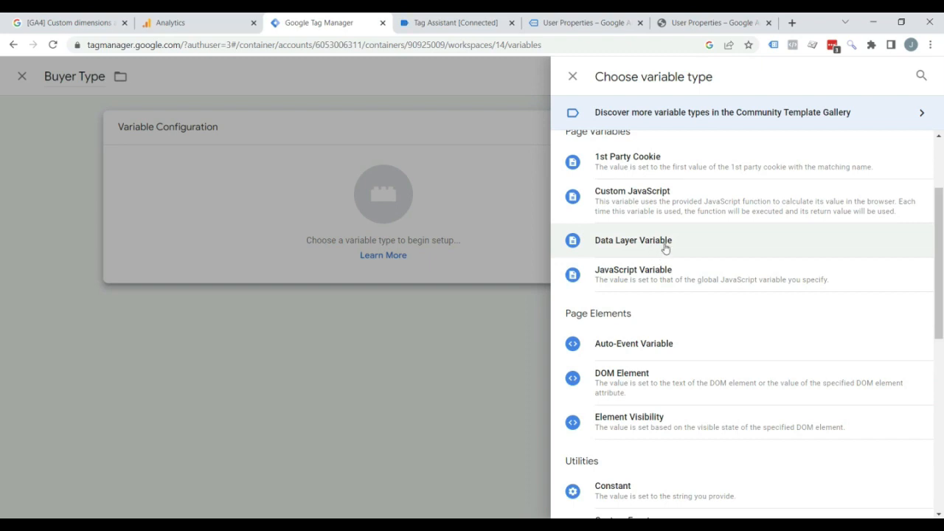
pyautogui.click(666, 247)
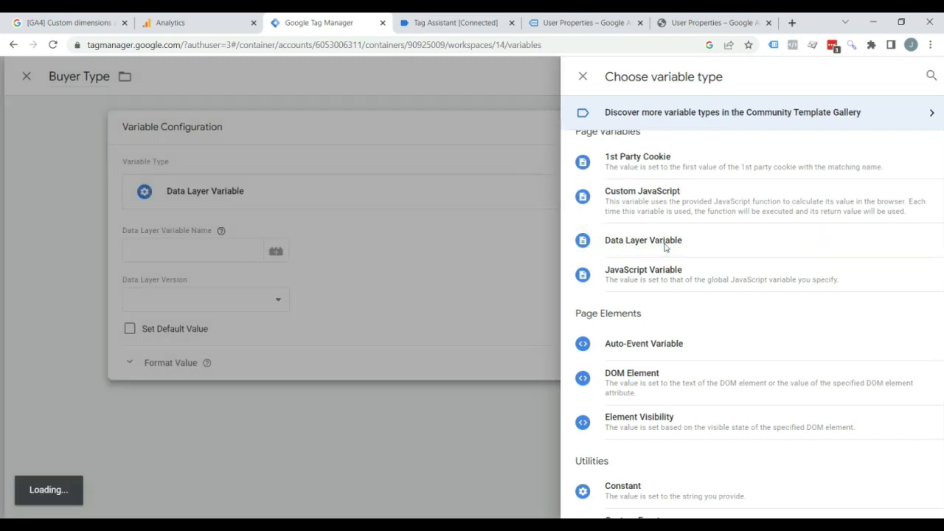
# - Set the Buyer Type variable's data layer variable name to buyer_type and save it
pyautogui.click(325, 252)
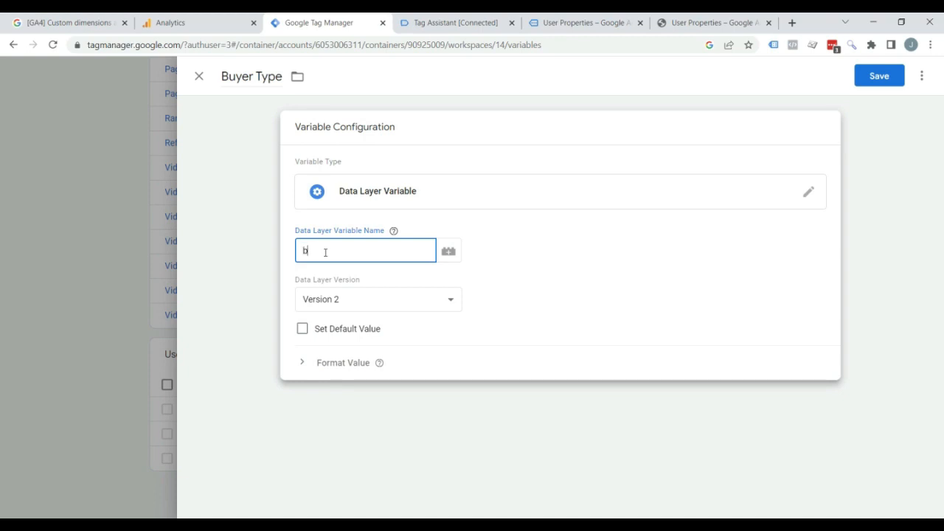
pyautogui.write('buyer_type')
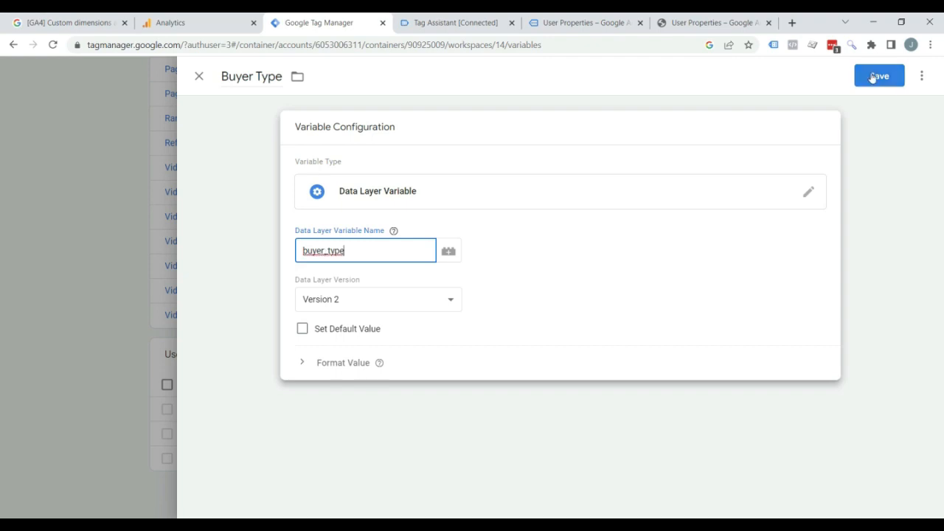
pyautogui.click(873, 77)
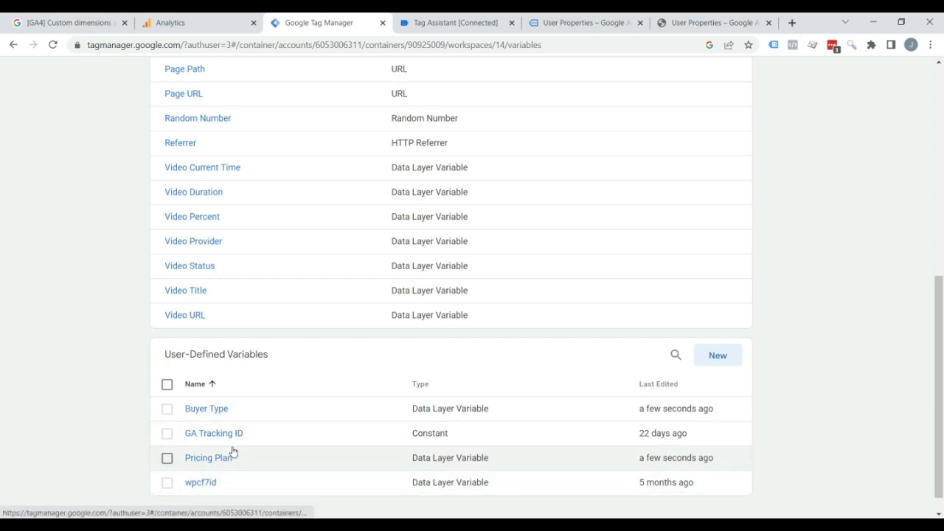
# - Preview the Tag Manager workspace again and continue to the connected Tag Assistant debug session
pyautogui.scroll(1, 341, 464)
pyautogui.scroll(15, 341, 463)
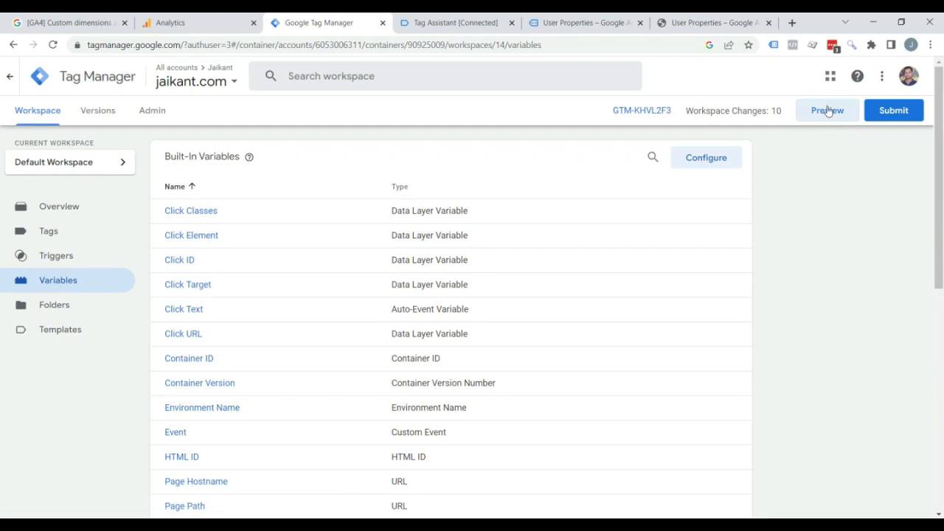
pyautogui.click(826, 110)
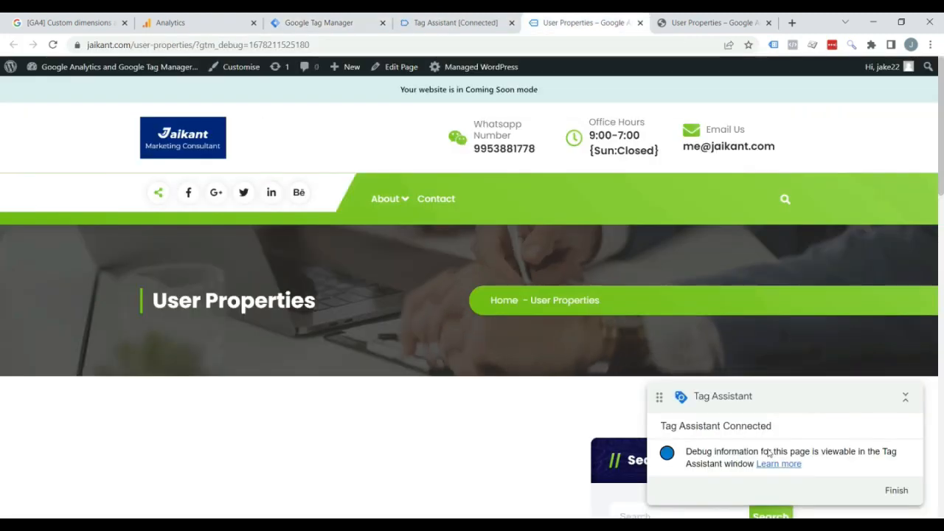
pyautogui.click(445, 16)
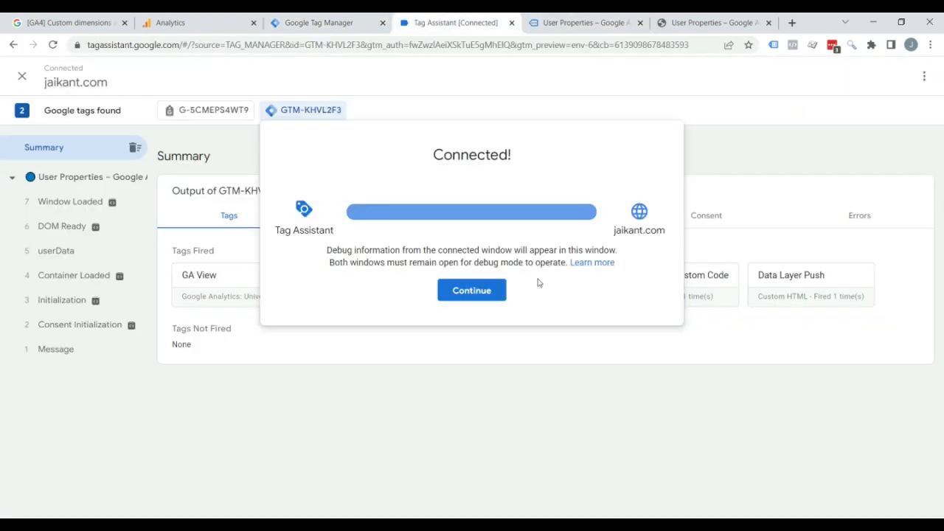
pyautogui.click(472, 291)
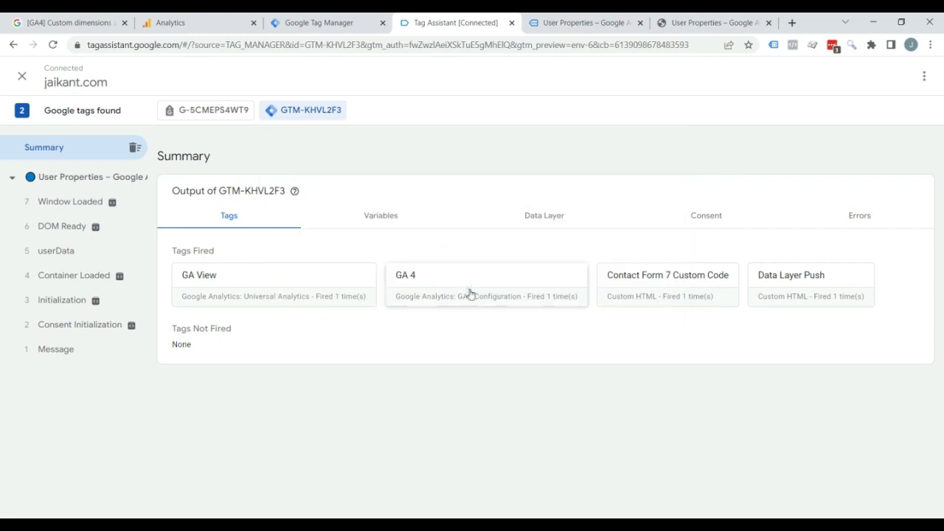
# - Check the Buyer Type and Pricing Plan variable values for the userData event in Tag Assistant
pyautogui.click(63, 254)
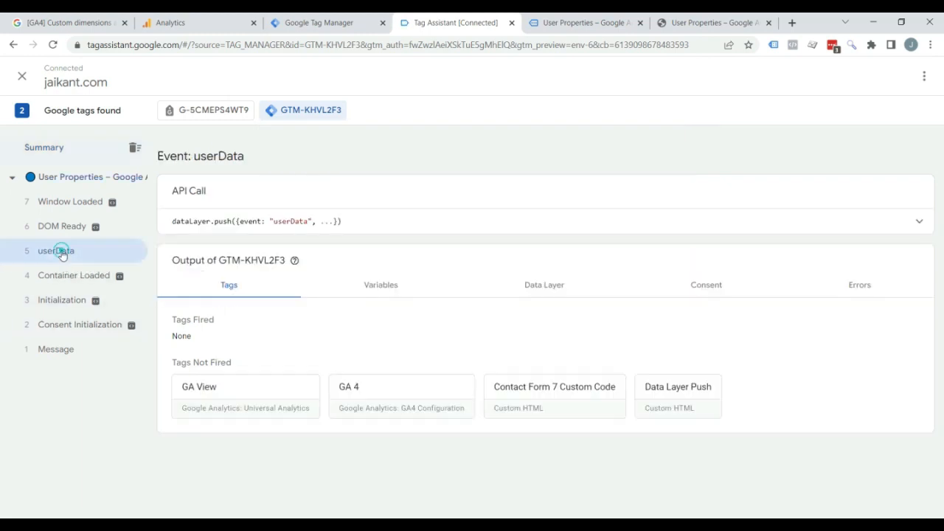
pyautogui.click(392, 293)
pyautogui.scroll(-1, 376, 330)
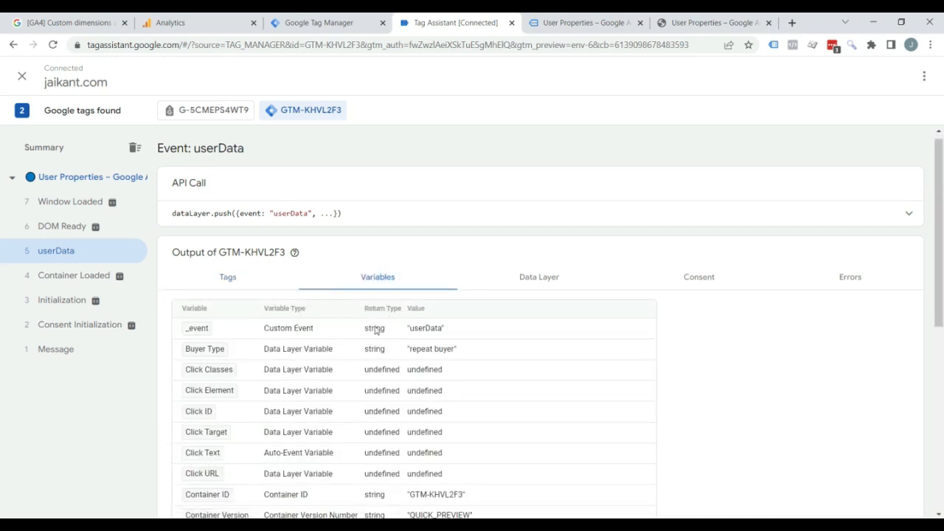
pyautogui.scroll(-1, 375, 329)
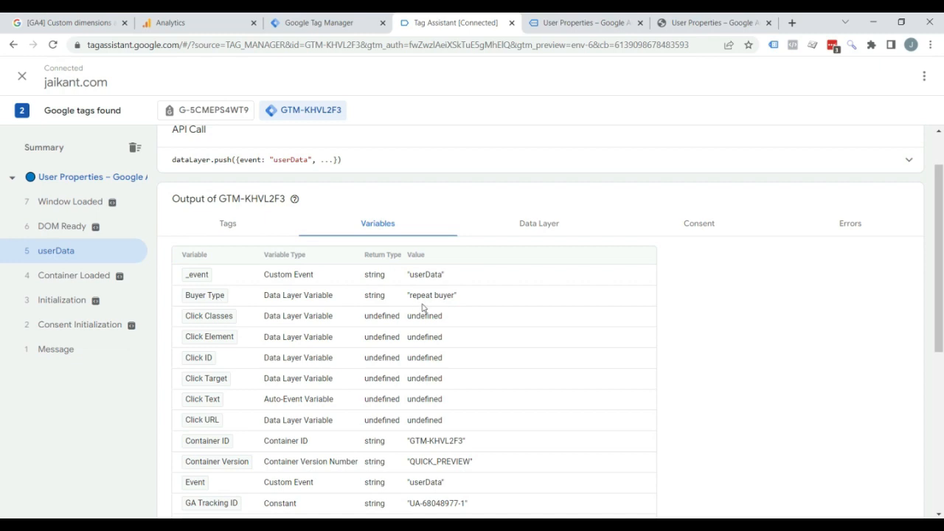
pyautogui.scroll(-4, 428, 332)
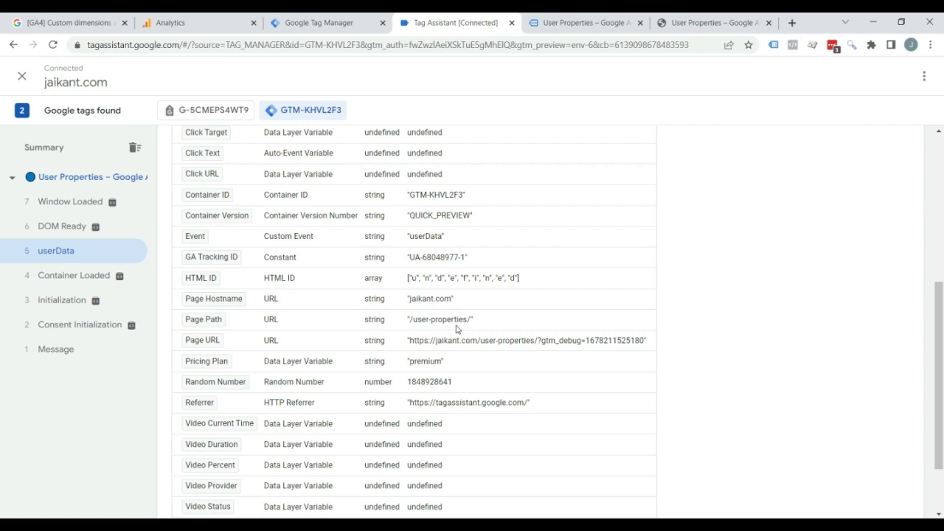
# - Open the GA 4 configuration tag for editing in Tag Manager and add two rows under its user properties
pyautogui.click(319, 16)
pyautogui.click(58, 238)
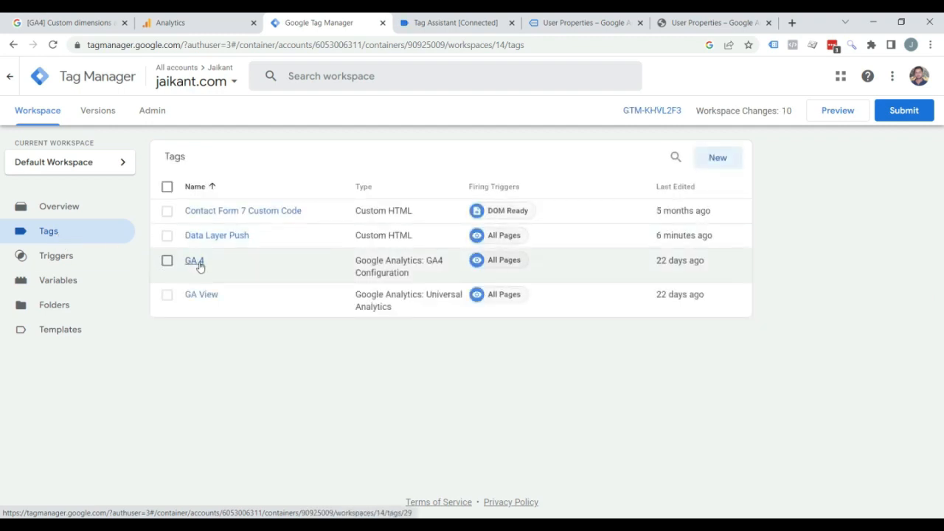
pyautogui.click(196, 262)
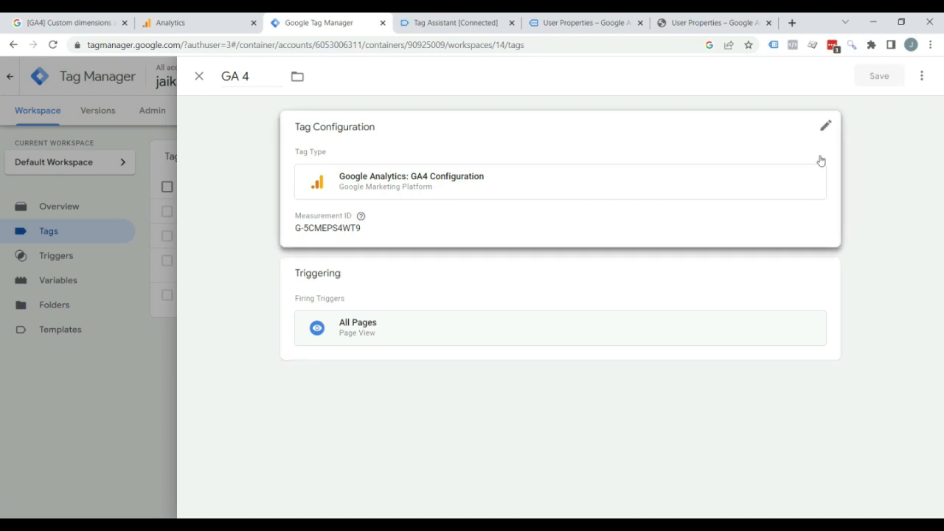
pyautogui.click(825, 128)
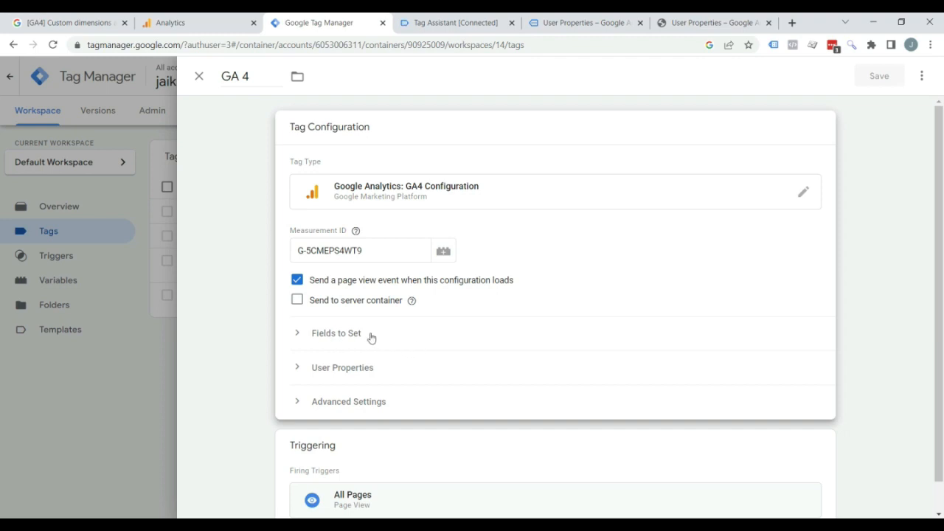
pyautogui.click(337, 374)
pyautogui.scroll(-1, 383, 379)
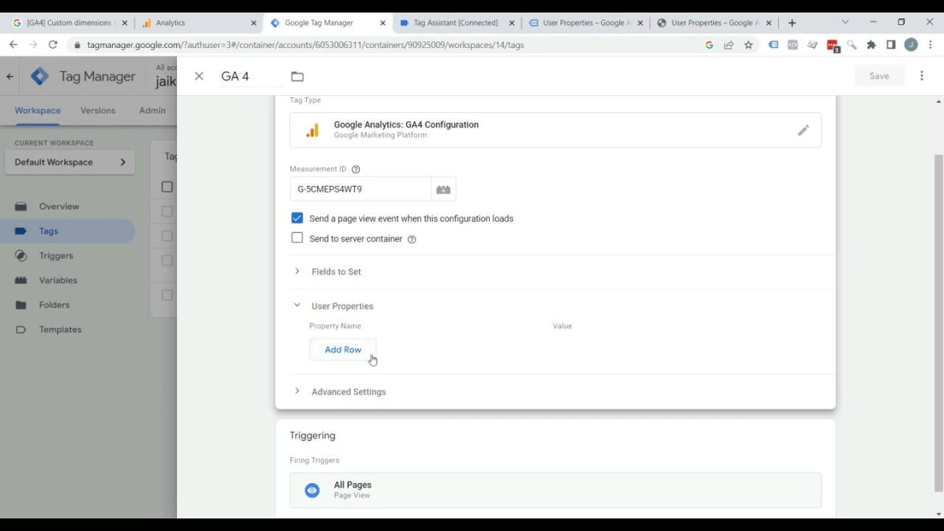
pyautogui.click(343, 350)
pyautogui.click(345, 381)
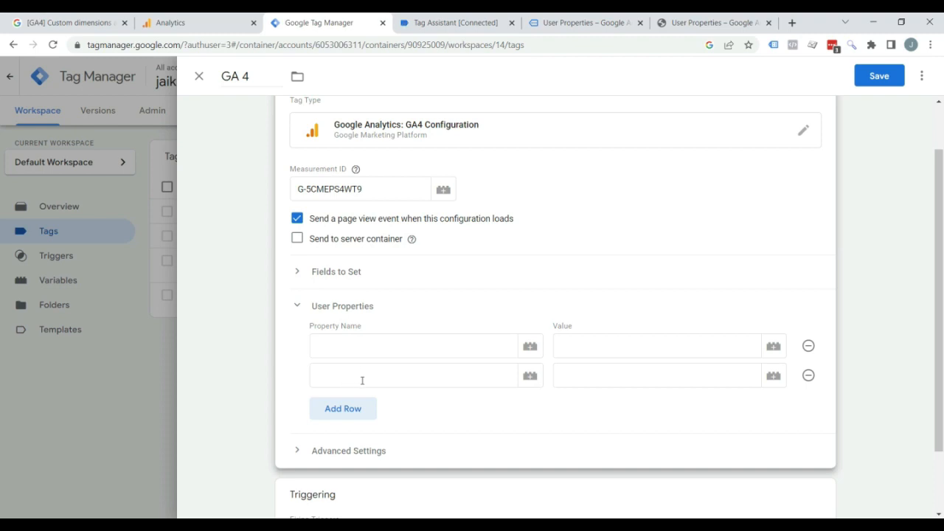
# - Name the GA 4 tag's two user properties pricing_plan and buyer_type
pyautogui.click(354, 346)
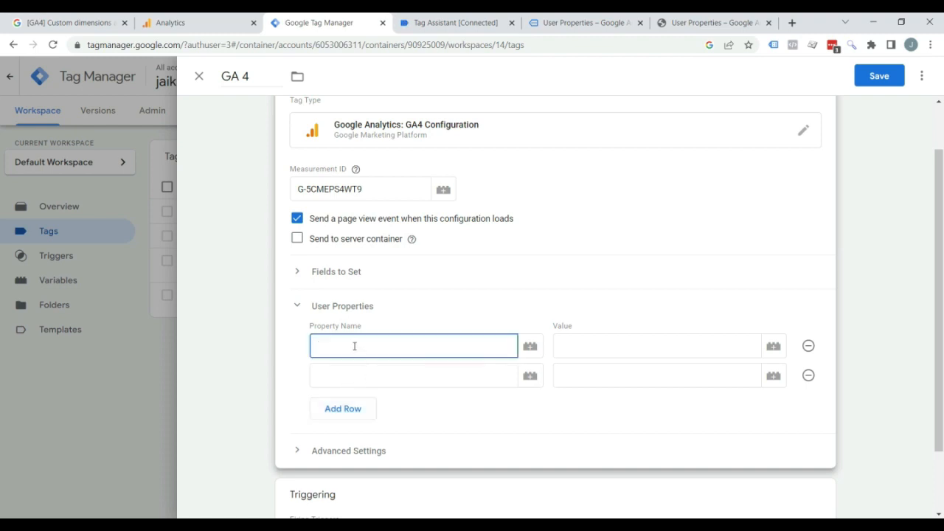
pyautogui.write('pricing_plan')
pyautogui.press('Tab')
pyautogui.press('Tab')
pyautogui.press('Tab')
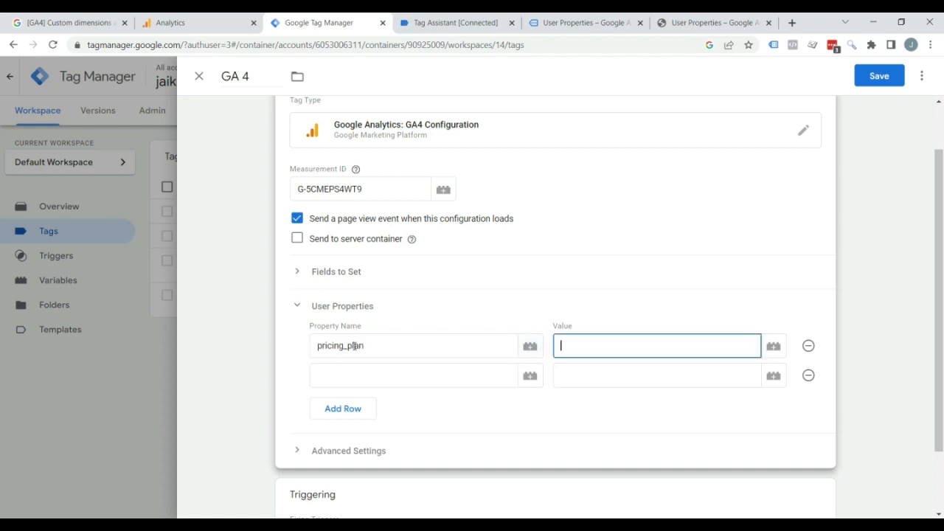
pyautogui.click(385, 375)
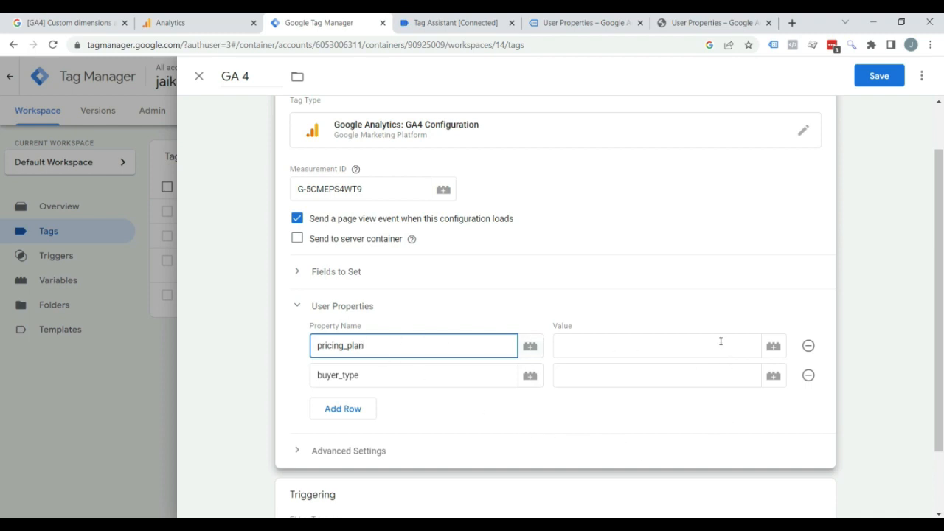
# - Assign the Pricing Plan data layer variable as the value of the pricing_plan user property
pyautogui.click(773, 347)
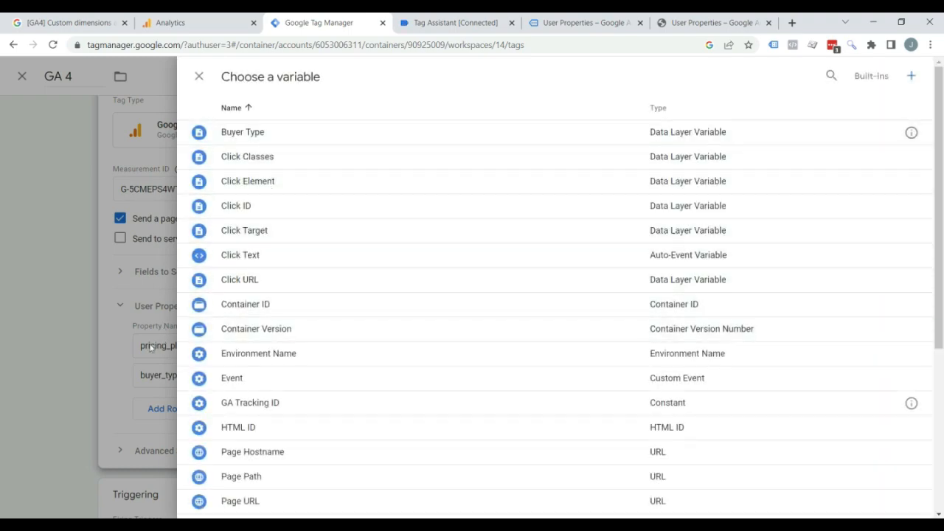
pyautogui.click(198, 76)
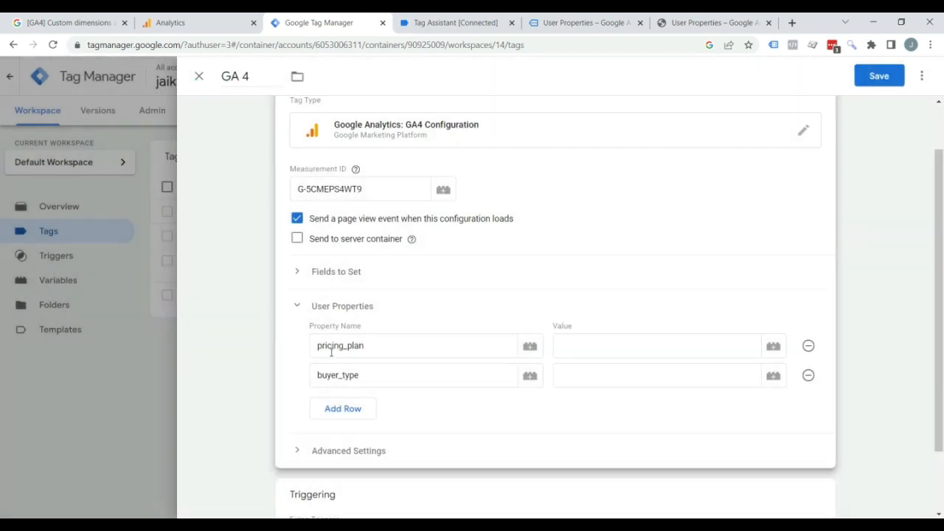
pyautogui.click(773, 347)
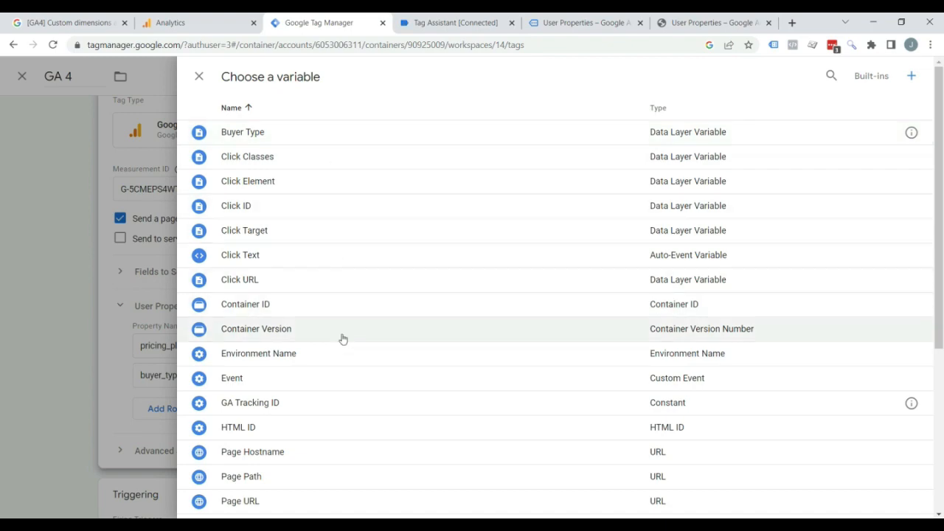
pyautogui.scroll(-1, 342, 369)
pyautogui.scroll(-3, 342, 372)
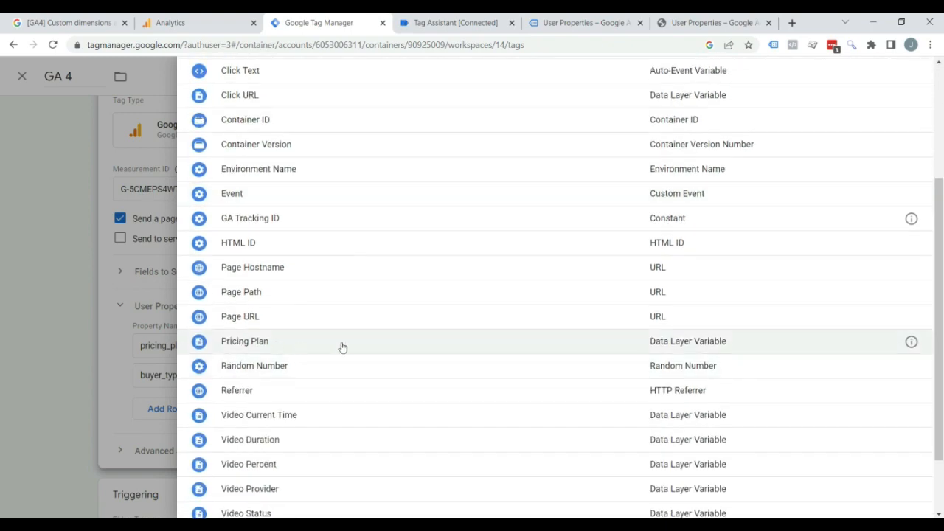
pyautogui.click(460, 344)
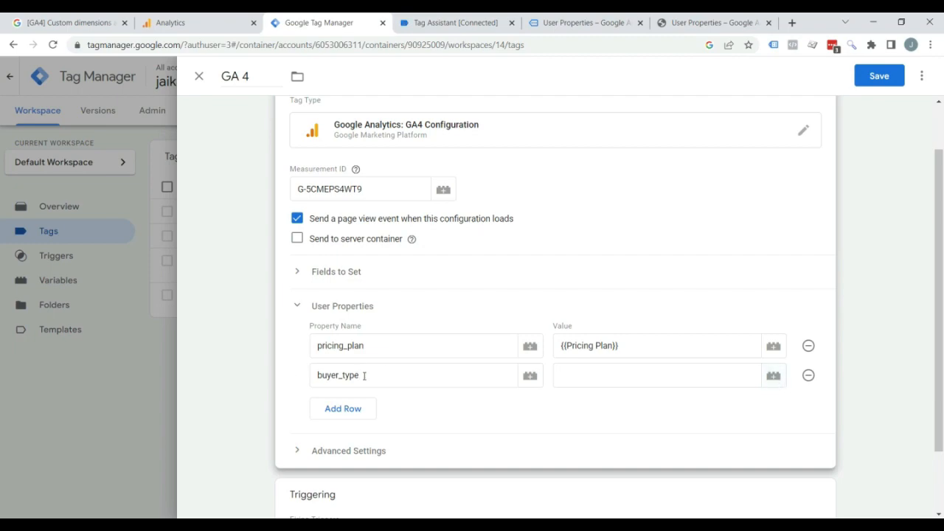
# - Assign the Buyer Type variable as the value of the buyer_type user property and save the GA 4 tag
pyautogui.click(773, 376)
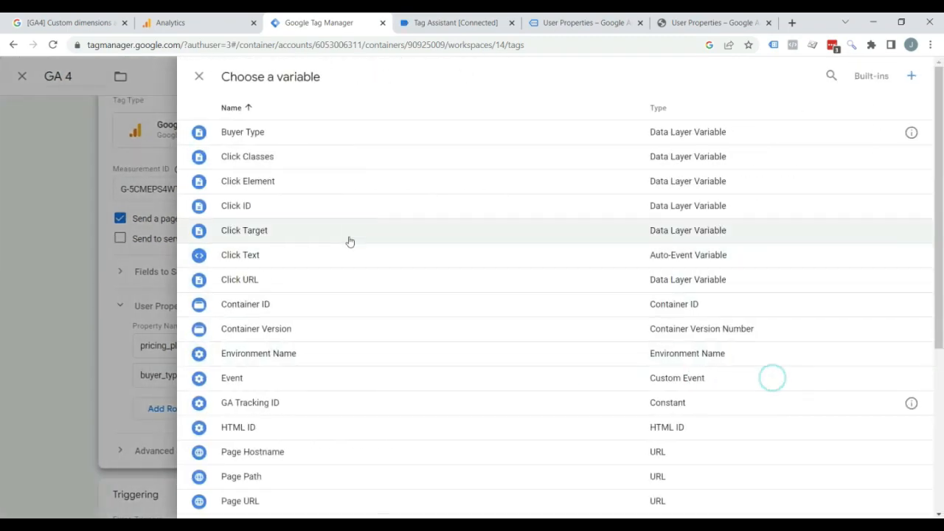
pyautogui.click(287, 133)
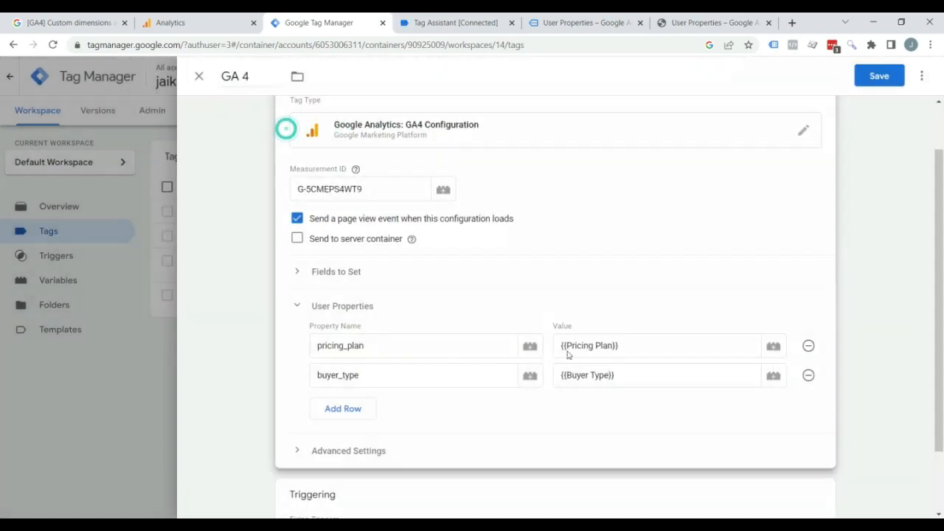
pyautogui.scroll(-2, 540, 430)
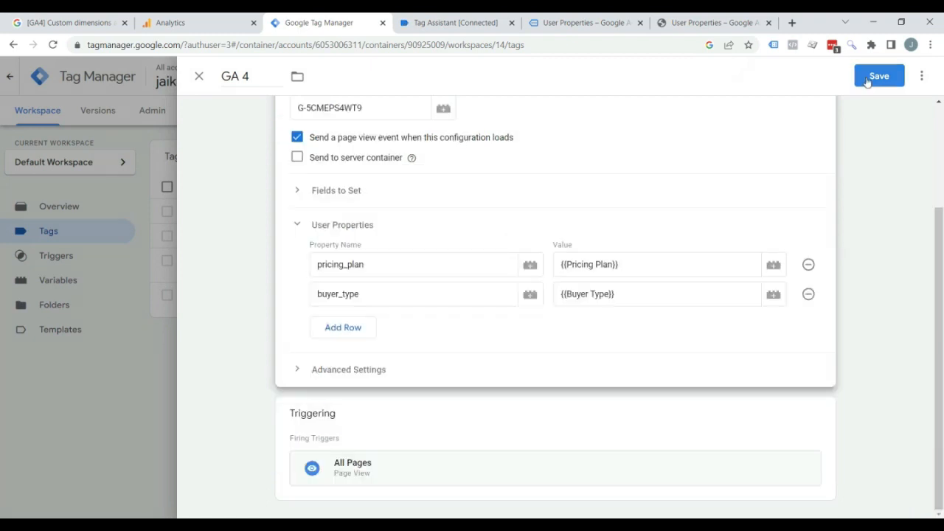
pyautogui.click(870, 78)
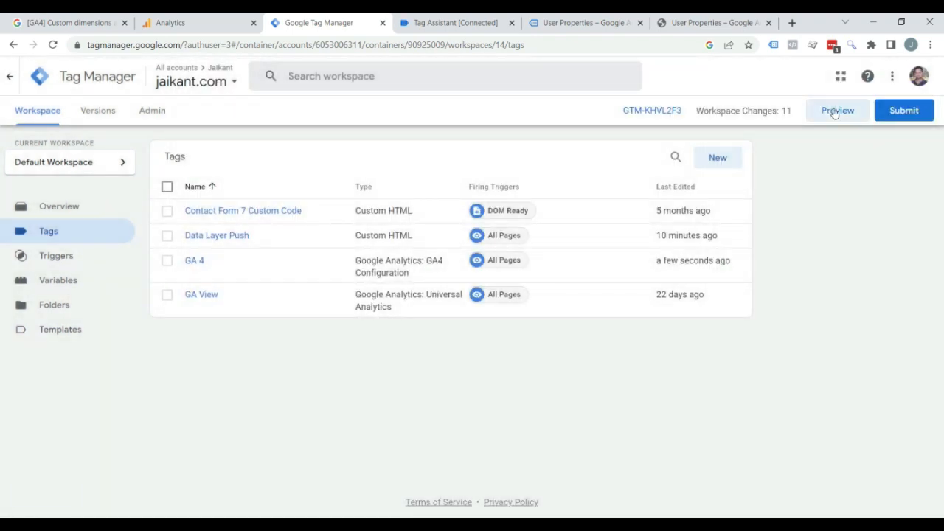
# - Preview the workspace again and inspect the GA 4 tag's user properties for the userData event, displaying variables as values
pyautogui.click(835, 112)
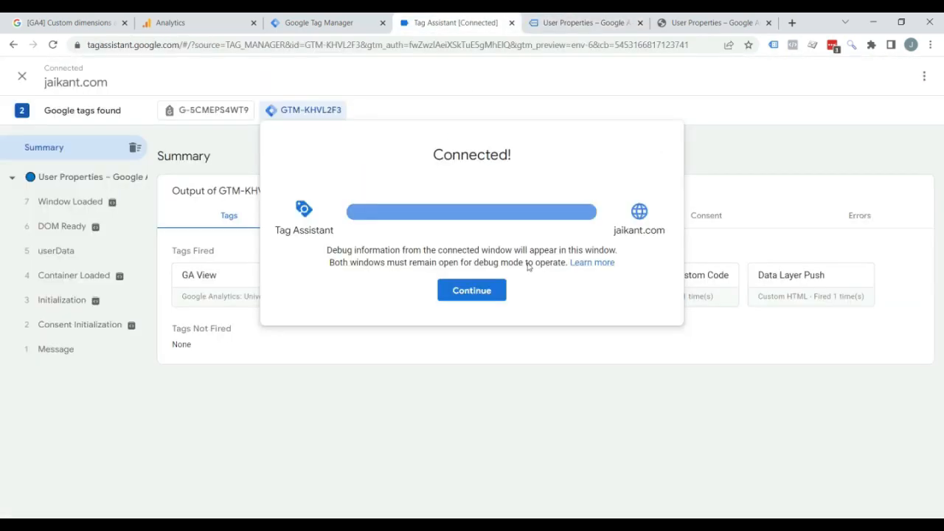
pyautogui.click(489, 296)
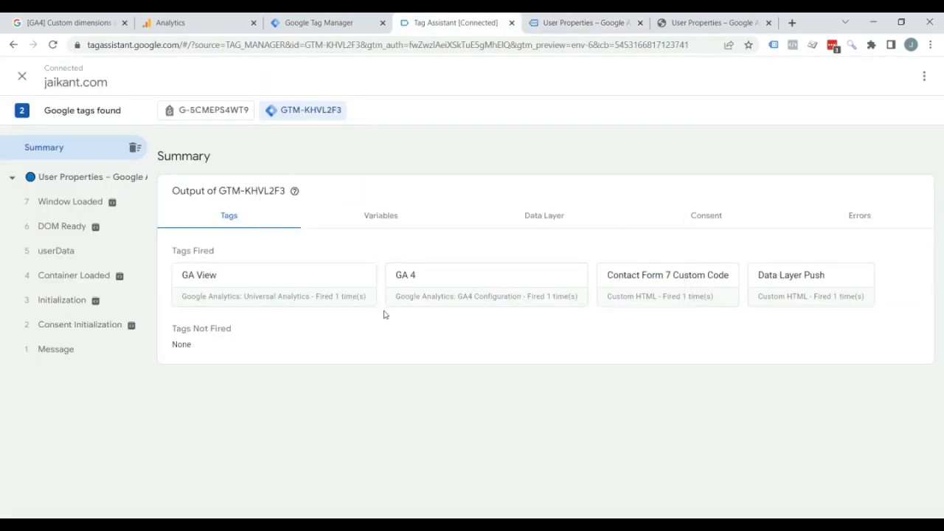
pyautogui.click(470, 287)
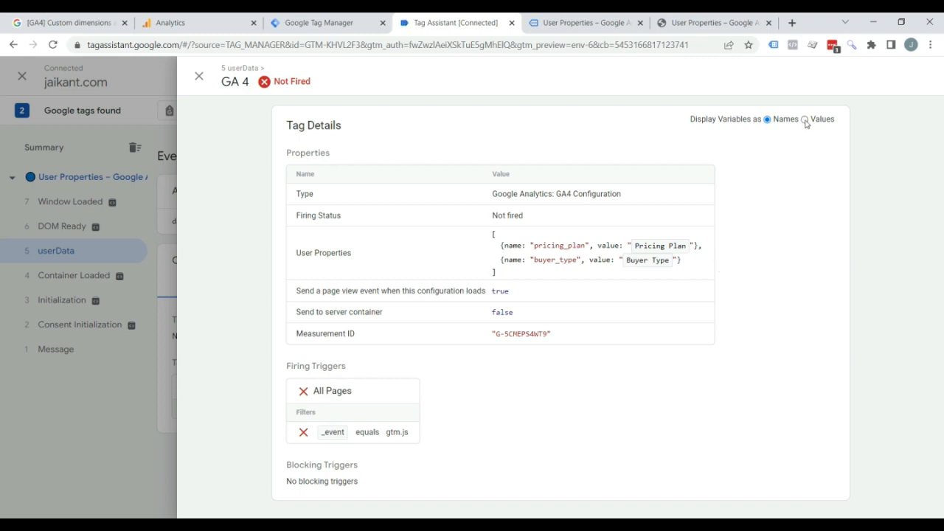
pyautogui.click(805, 120)
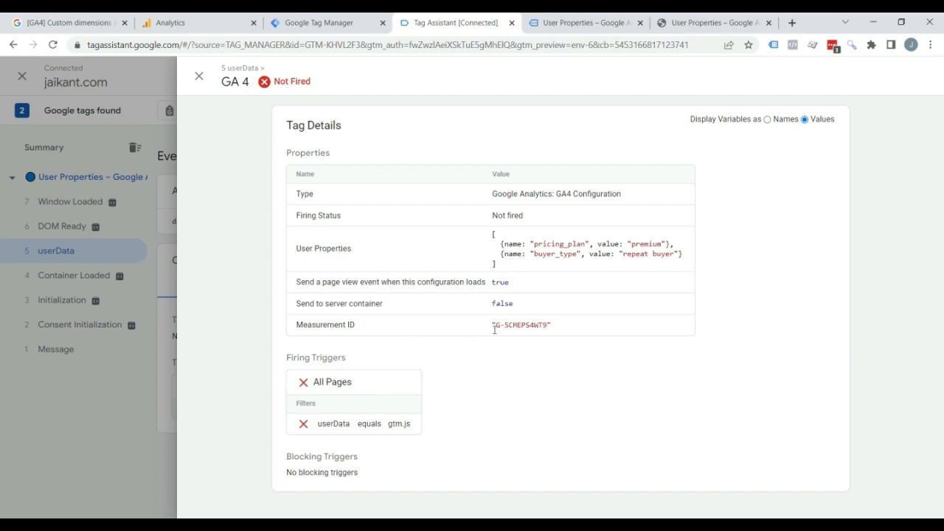
# - Submit the workspace changes in Tag Manager and publish them as a version named "user scoped"
pyautogui.hotkey('ctrl', 'shift', 'Tab')
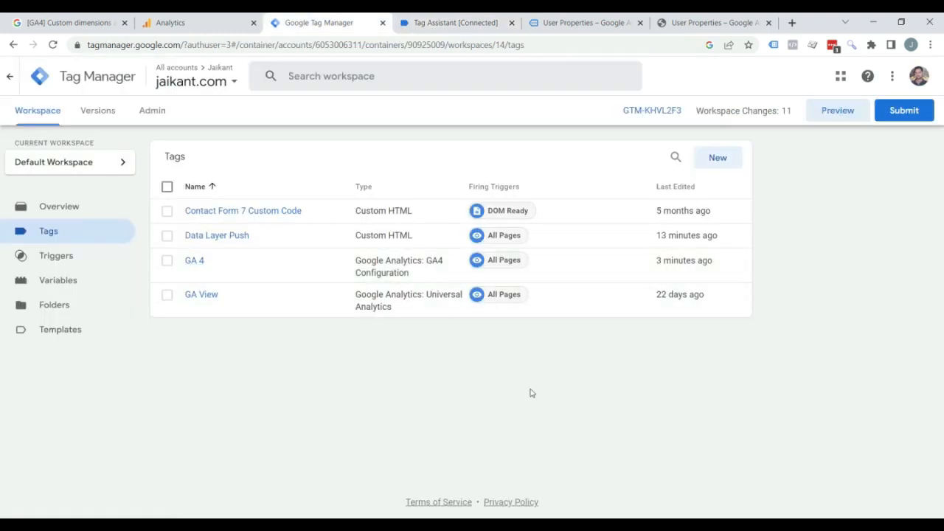
pyautogui.click(910, 118)
pyautogui.click(348, 216)
pyautogui.write('use ')
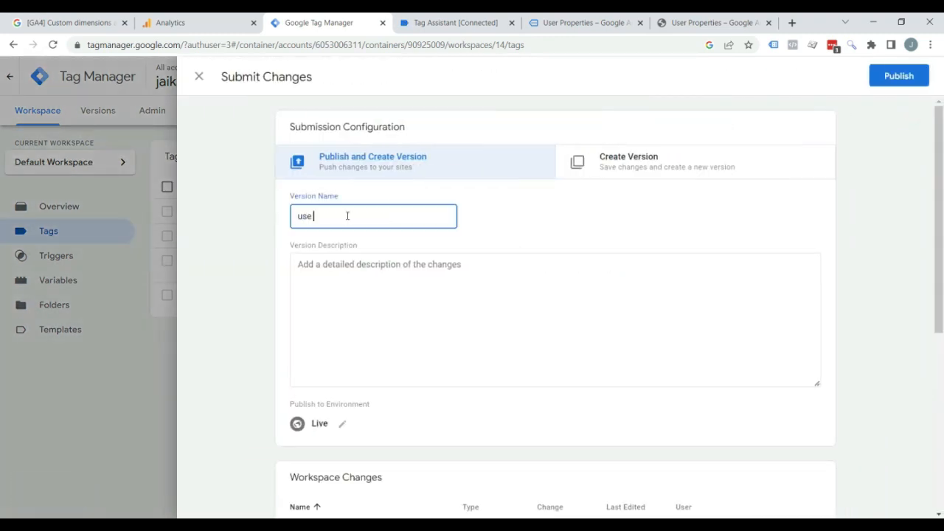
pyautogui.write('scoped')
pyautogui.click(899, 76)
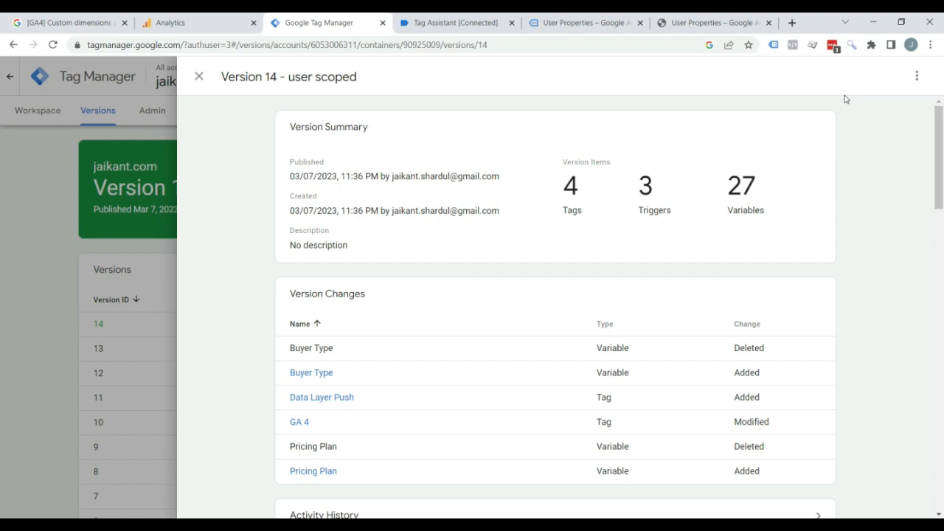
# - Review the userData event's data layer values in Tag Assistant and start a new custom dimension in the Analytics property's custom definitions
pyautogui.hotkey('ctrl', 'Tab')
pyautogui.moveTo(320, 221); pyautogui.dragTo(517, 221)
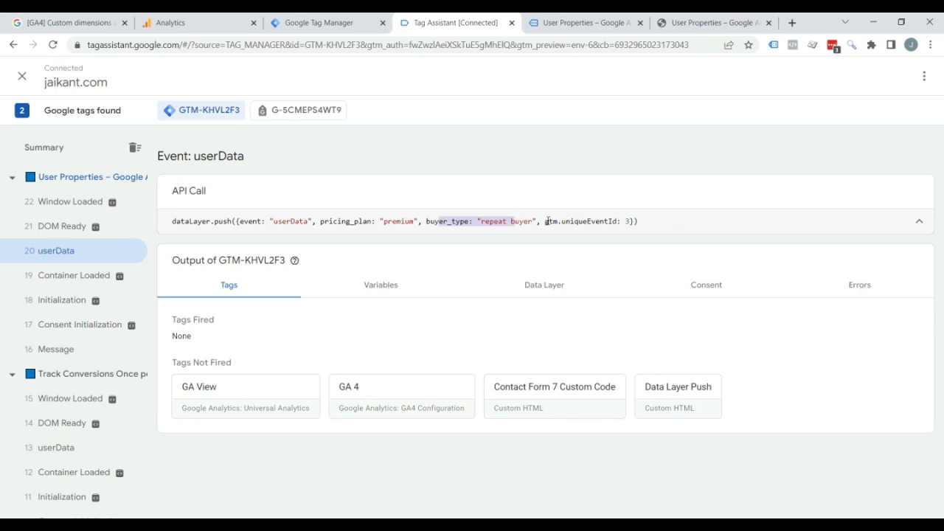
pyautogui.click(221, 23)
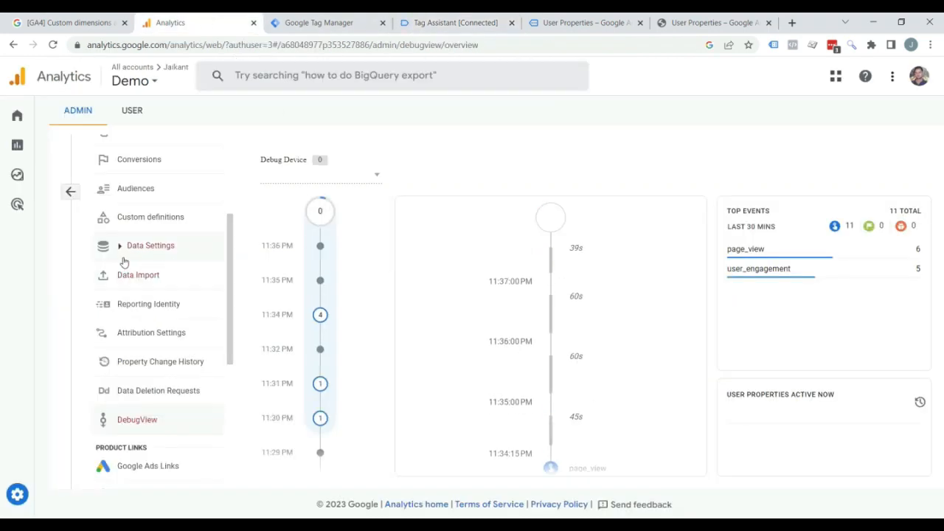
pyautogui.click(158, 218)
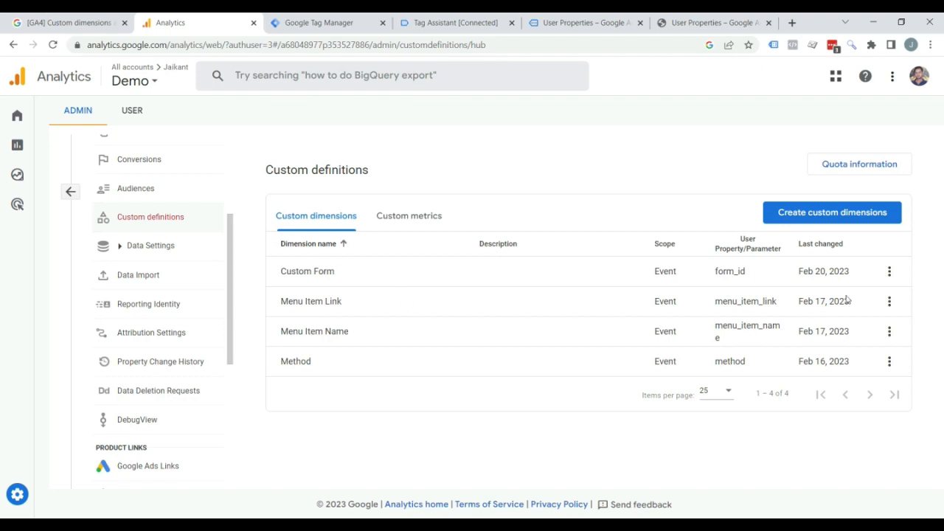
pyautogui.click(818, 215)
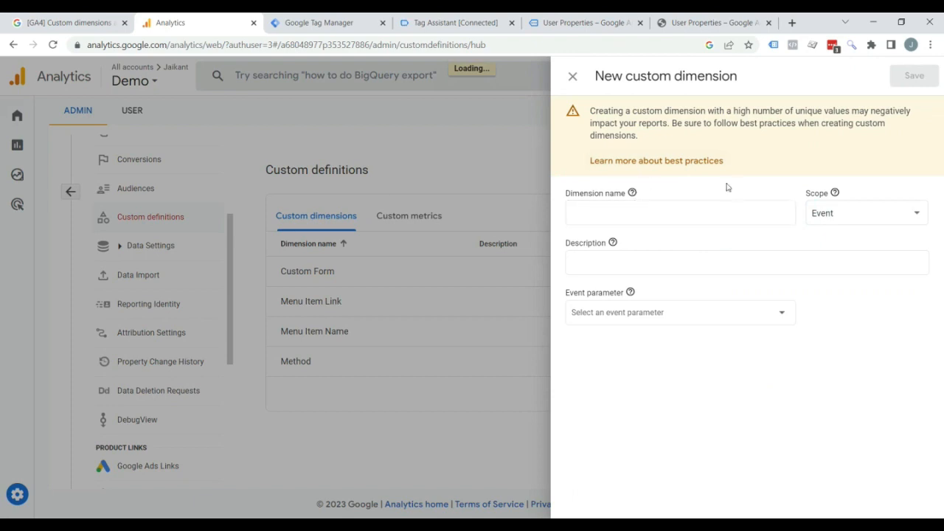
# - Name the new custom dimension Pricing Plan and set its scope to User
pyautogui.click(713, 214)
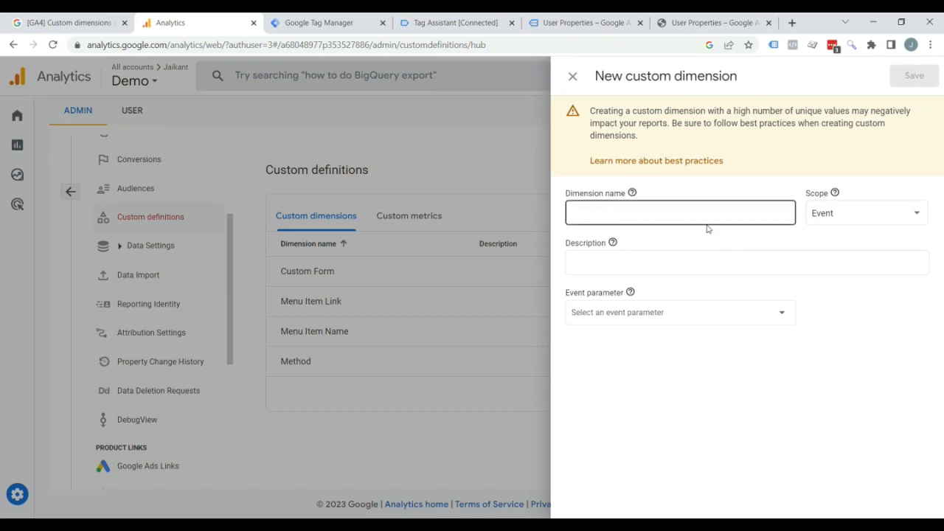
pyautogui.click(847, 220)
pyautogui.click(847, 220)
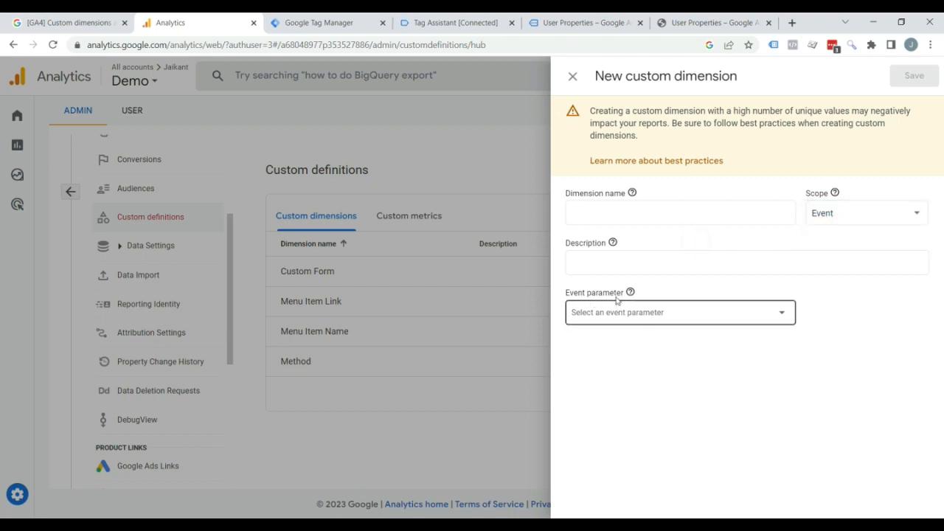
pyautogui.click(602, 213)
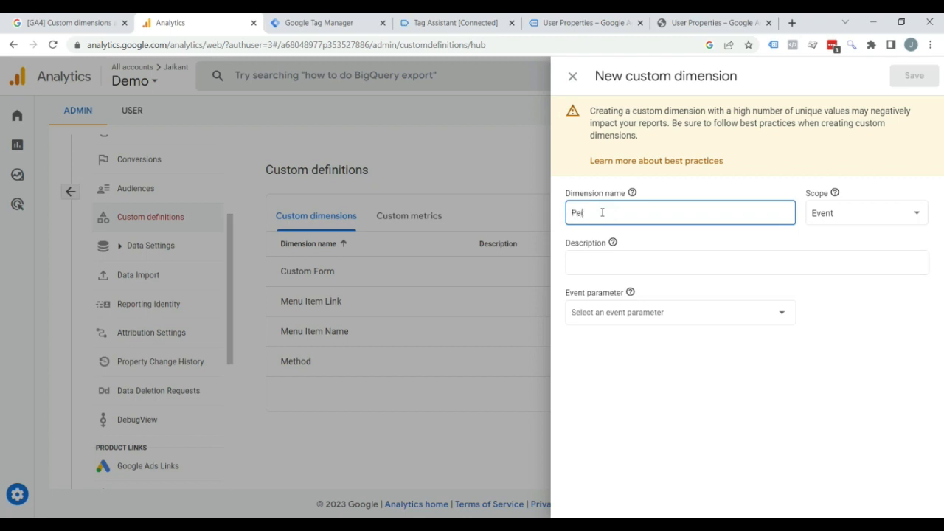
pyautogui.write('Pricing Plan')
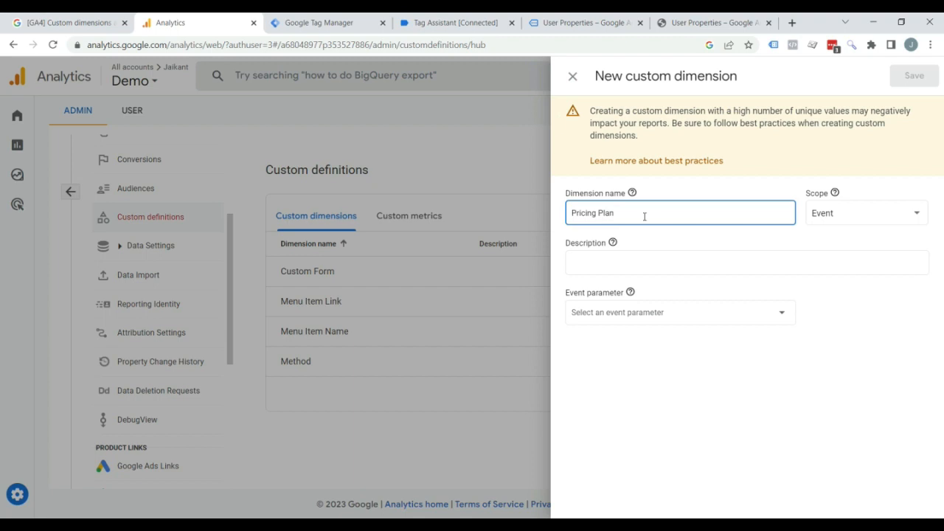
pyautogui.click(834, 216)
pyautogui.click(832, 250)
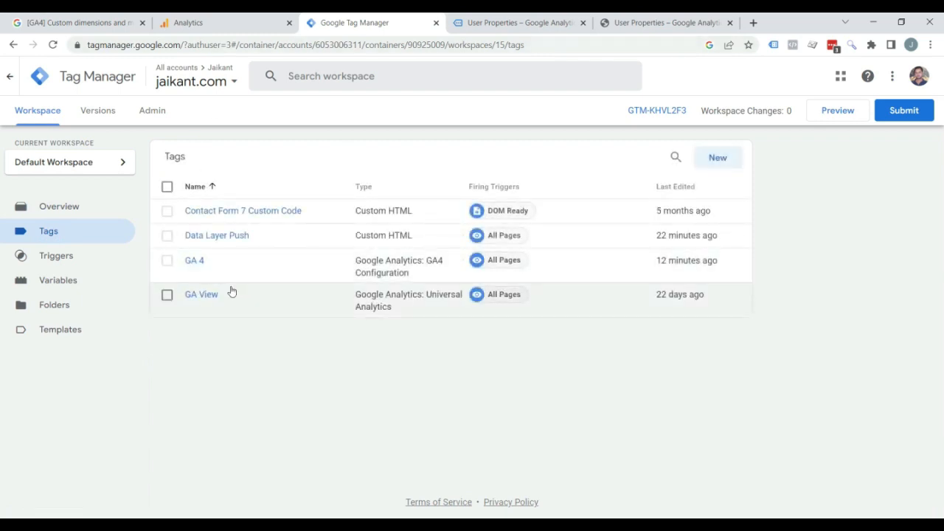
# - Copy the pricing_plan property name from the GA 4 tag in Tag Manager into the dimension's user property and save the dimension
pyautogui.click(194, 261)
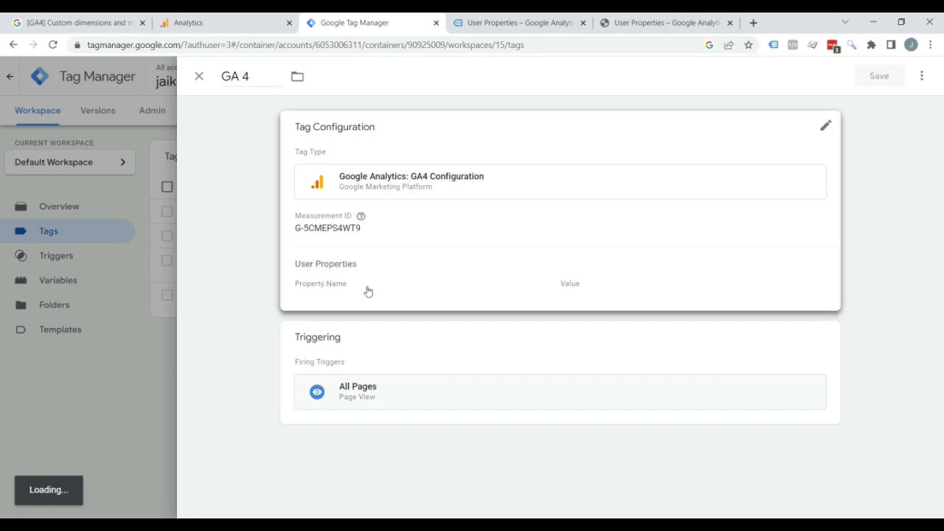
pyautogui.click(384, 285)
pyautogui.doubleClick(384, 285)
pyautogui.hotkey('ctrl', 'c')
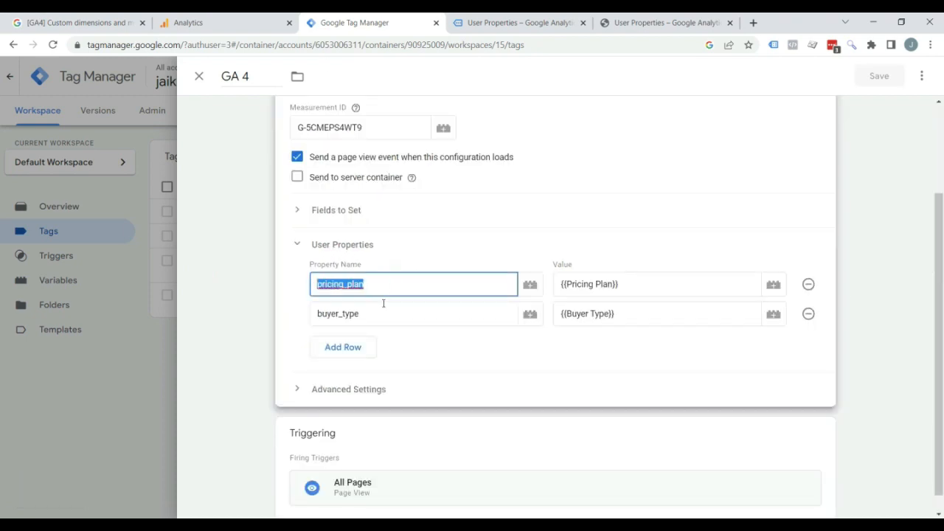
pyautogui.click(222, 23)
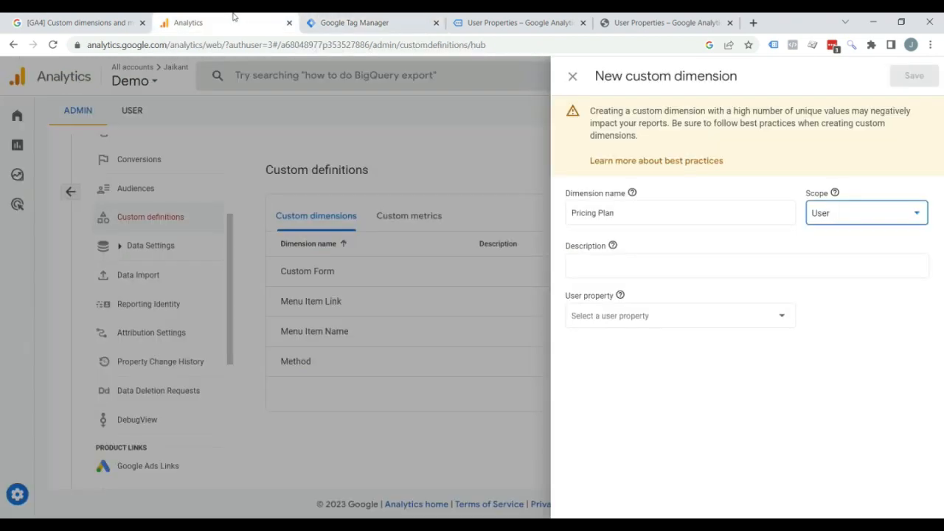
pyautogui.click(614, 315)
pyautogui.hotkey('ctrl', 'v')
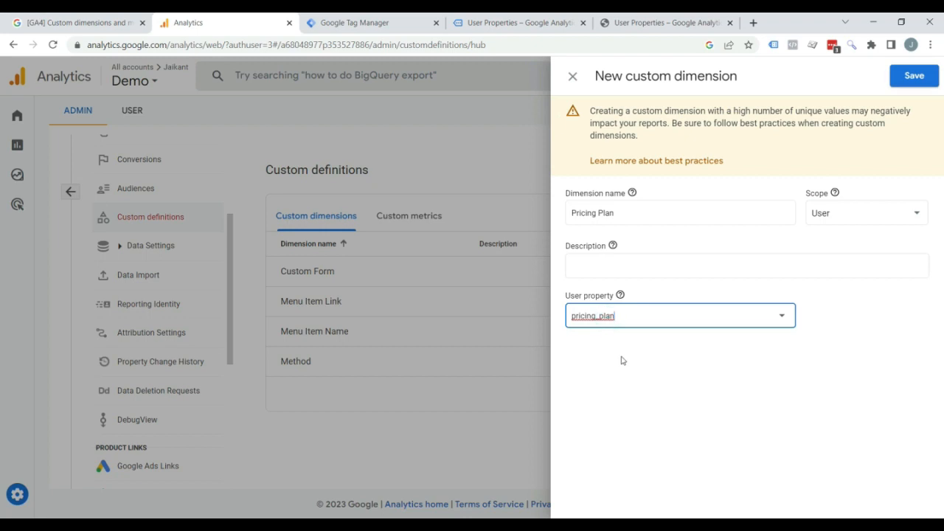
pyautogui.click(622, 360)
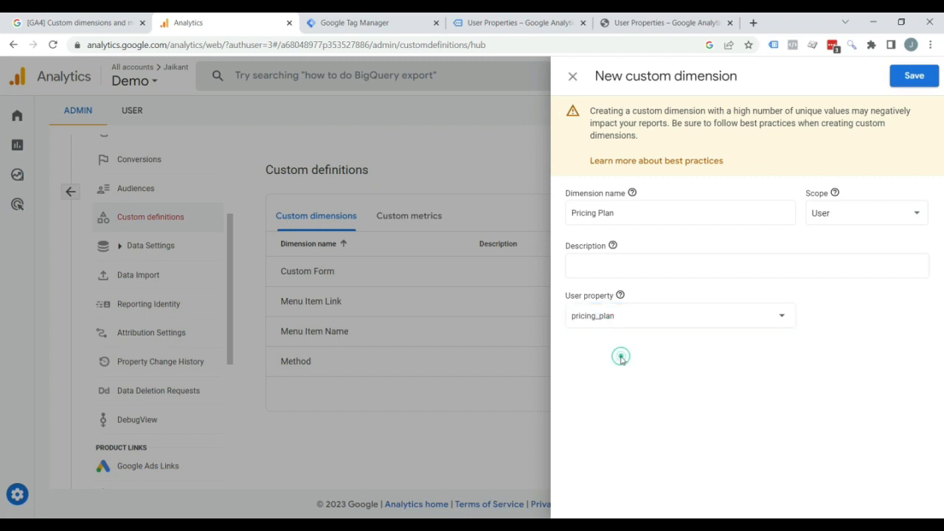
pyautogui.click(912, 86)
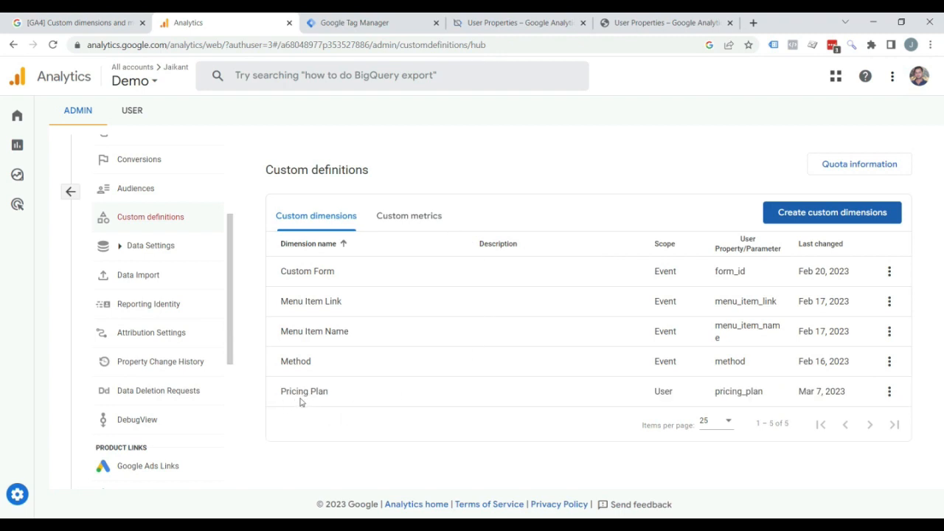
# - Start another custom dimension and copy the buyer_type property name from the GA 4 tag in Tag Manager
pyautogui.click(817, 217)
pyautogui.click(343, 23)
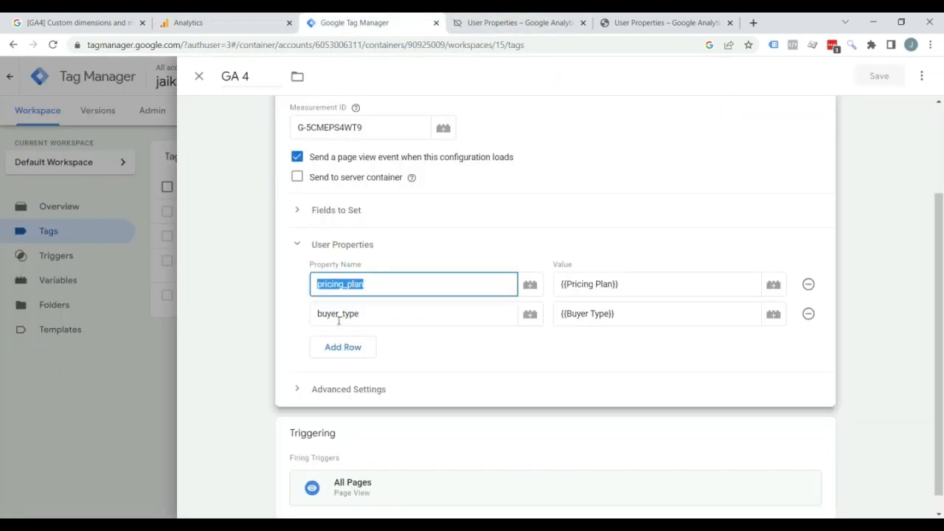
pyautogui.doubleClick(389, 313)
pyautogui.hotkey('ctrl', 'c')
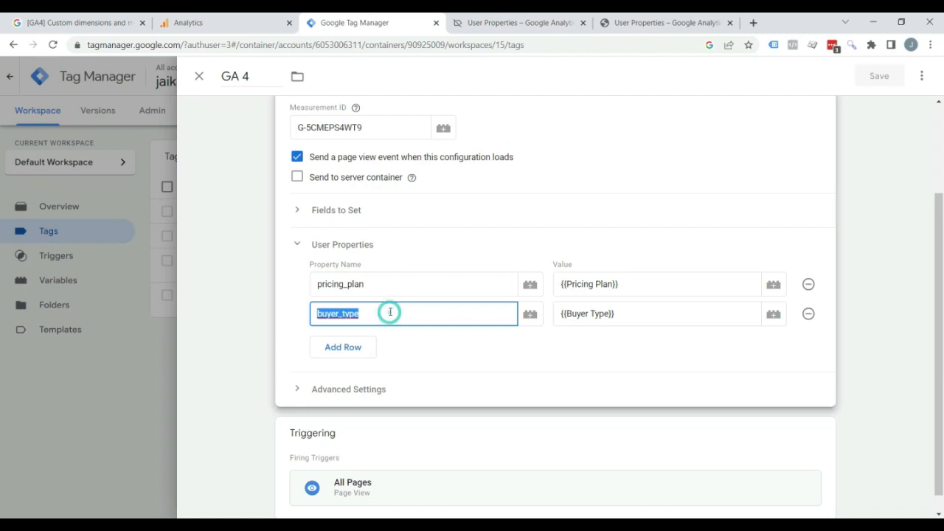
# - Set the new Analytics custom dimension's scope to User and its user property to buyer_type
pyautogui.click(234, 16)
pyautogui.click(613, 315)
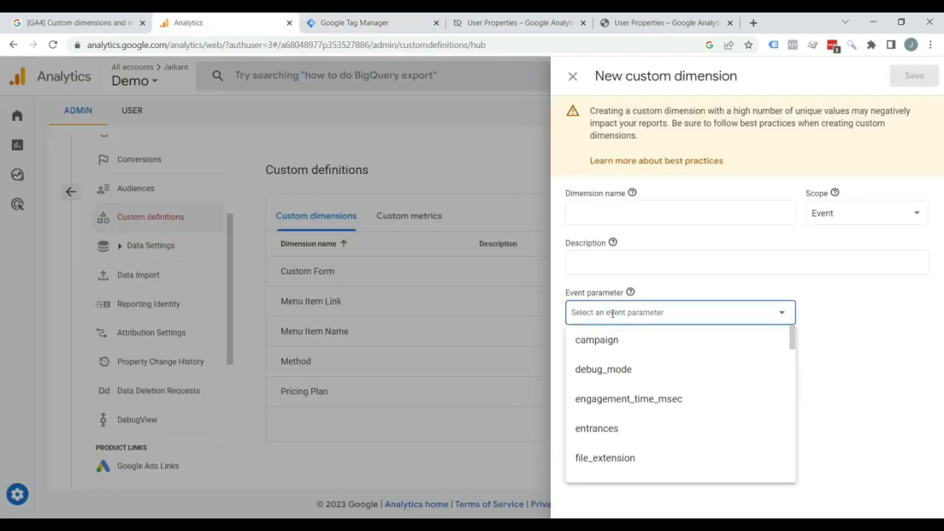
pyautogui.click(612, 312)
pyautogui.hotkey('ctrl', 'v')
pyautogui.click(848, 214)
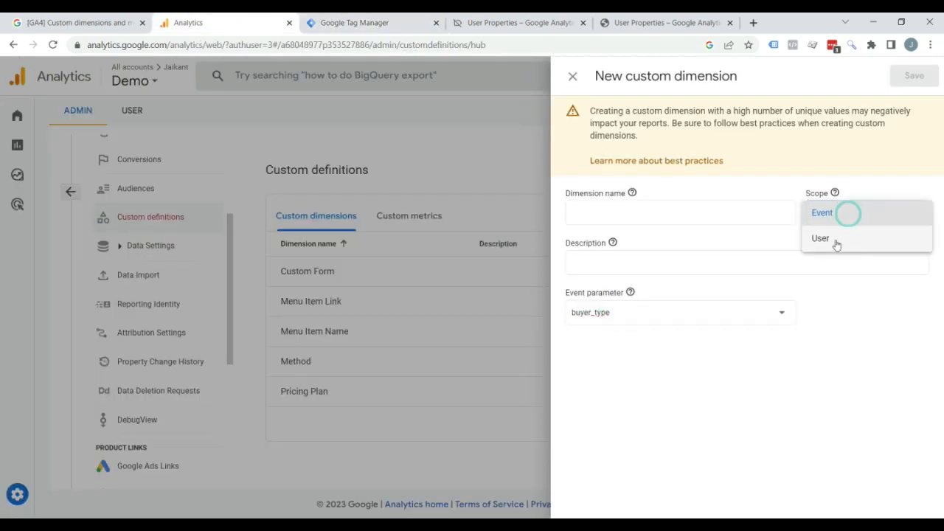
pyautogui.click(836, 239)
pyautogui.click(608, 316)
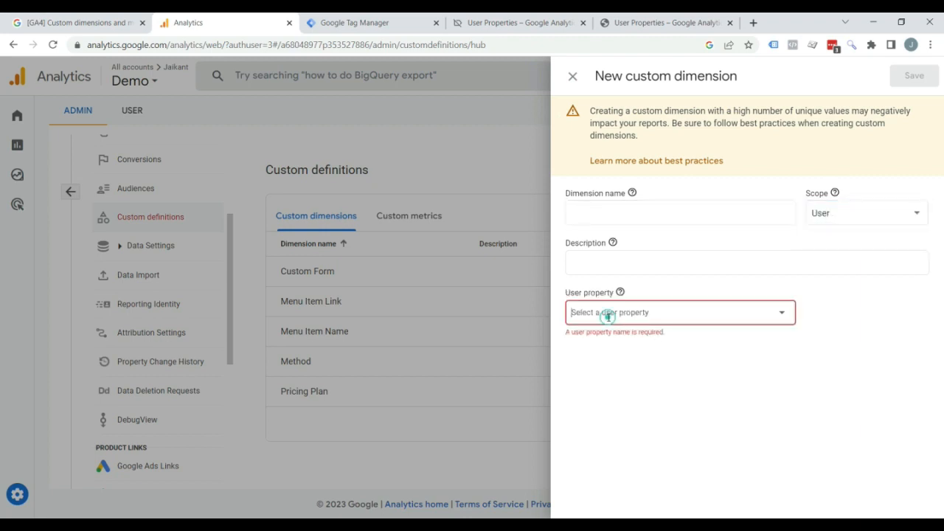
pyautogui.hotkey('ctrl', 'v')
pyautogui.click(618, 359)
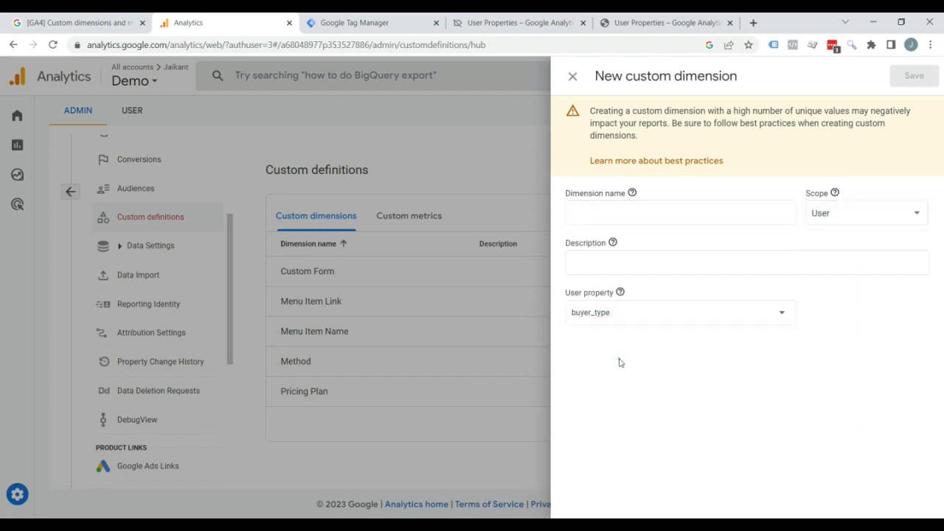
# - Name the custom dimension Buyer Type and save it
pyautogui.click(595, 219)
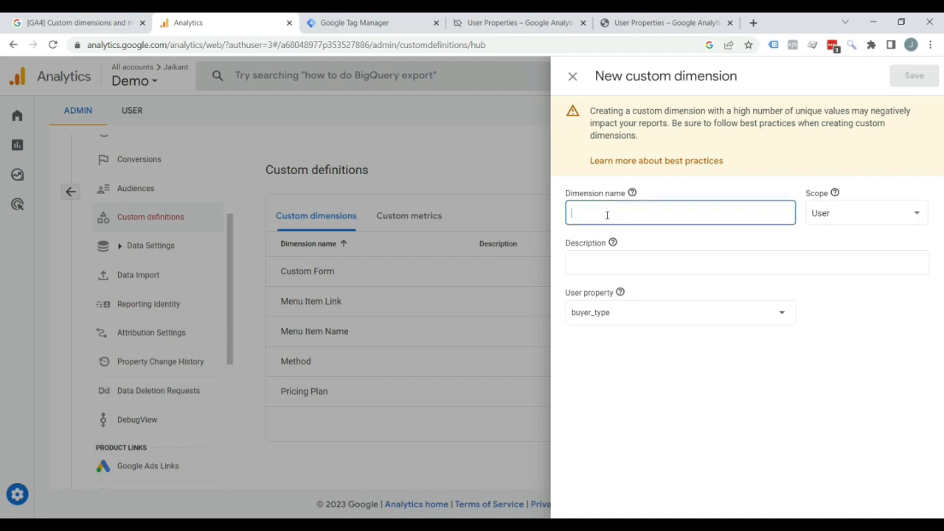
pyautogui.click(607, 215)
pyautogui.write('Buyer Type')
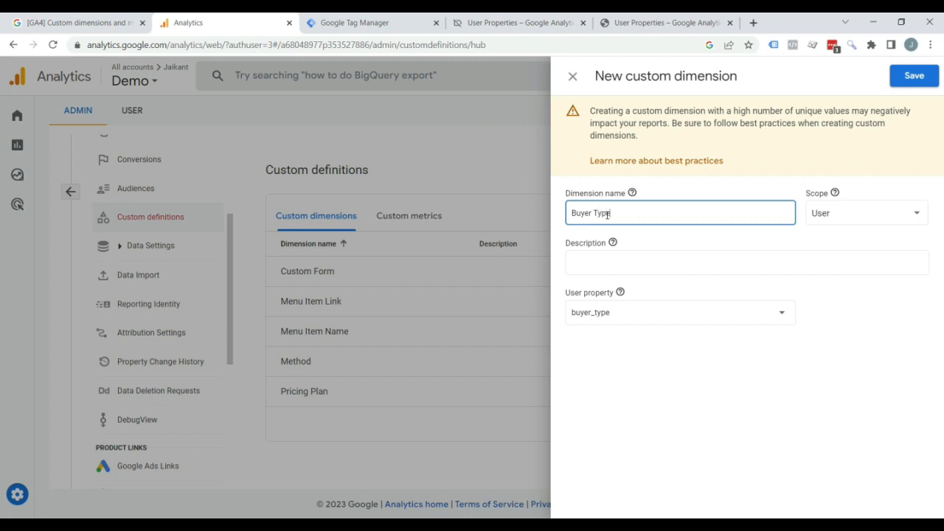
pyautogui.click(915, 79)
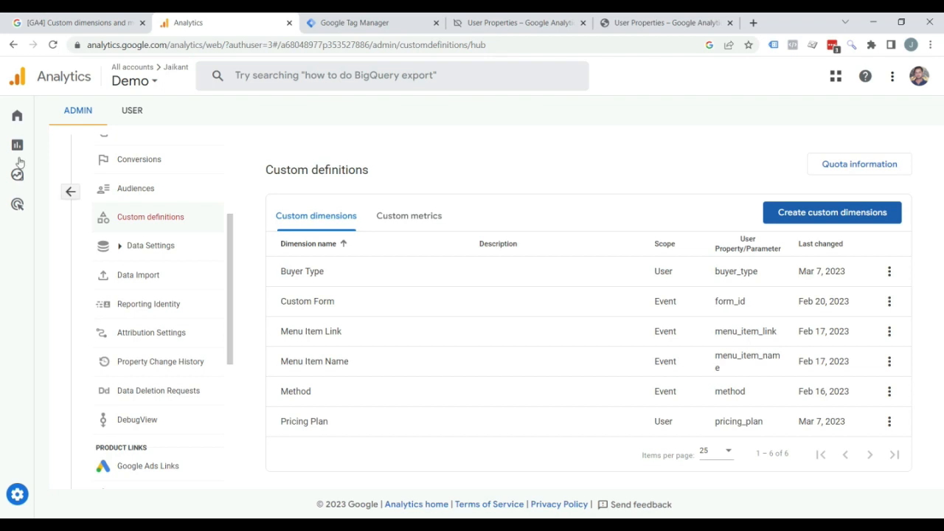
# - Go to the Events report under Engagement and view its table of event names
pyautogui.moveTo(22, 148)
pyautogui.click(58, 150)
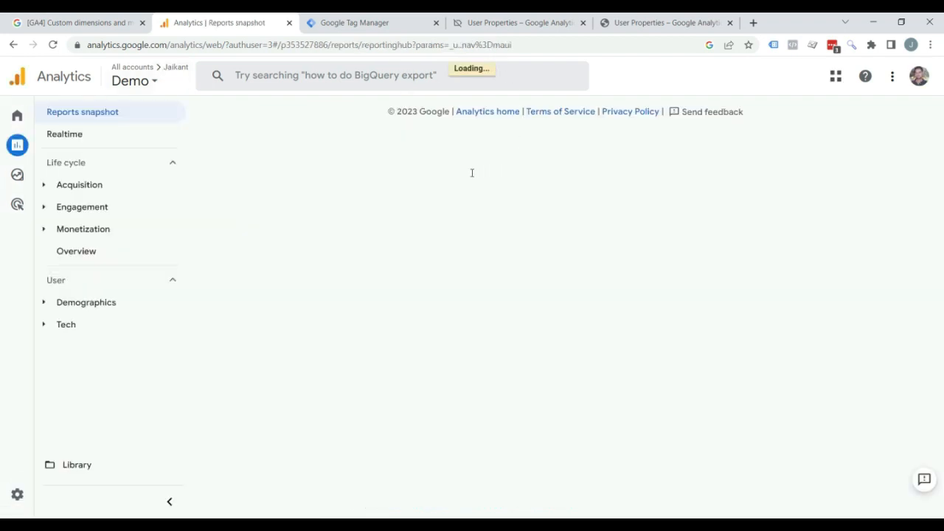
pyautogui.click(62, 212)
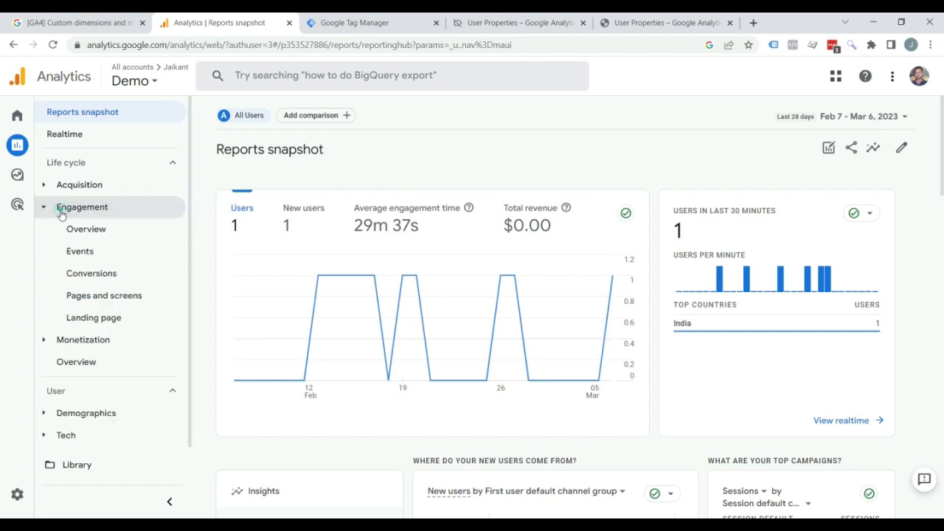
pyautogui.click(86, 257)
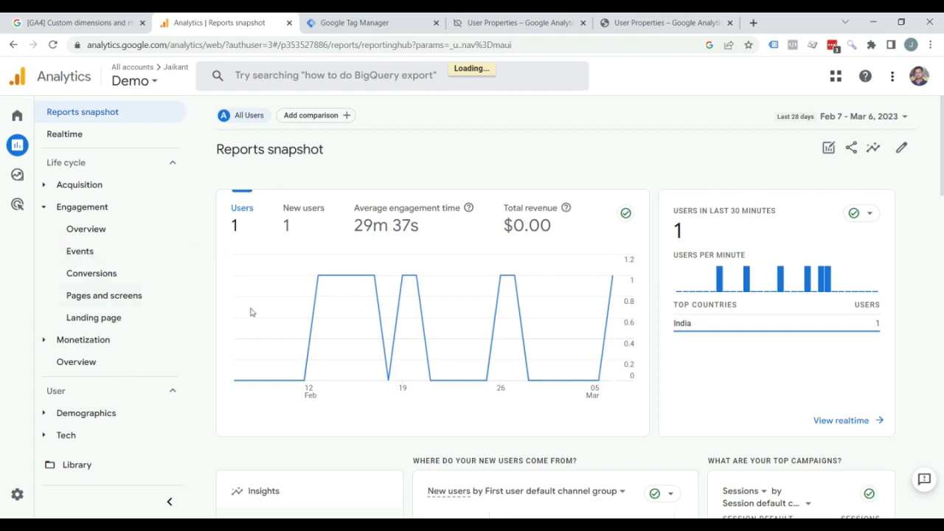
pyautogui.scroll(-5, 295, 324)
pyautogui.scroll(-3, 334, 402)
pyautogui.click(80, 256)
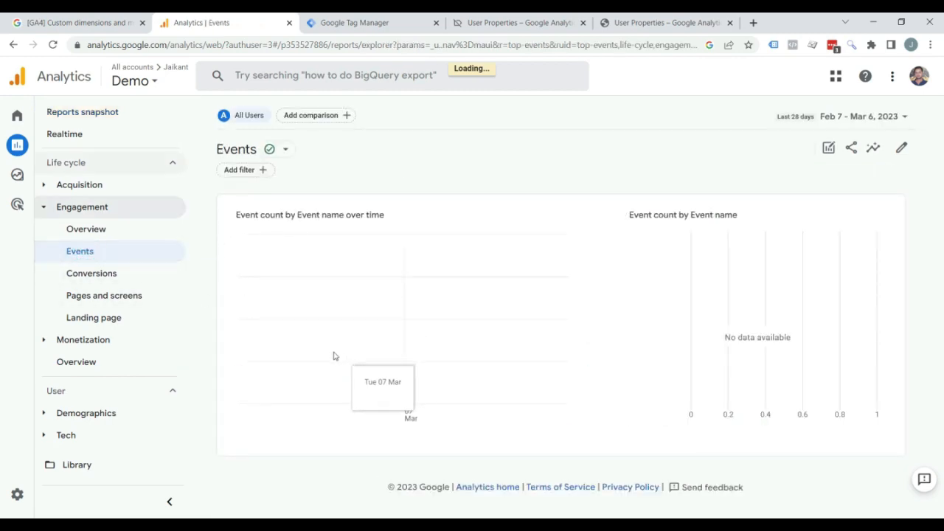
pyautogui.scroll(-3, 341, 345)
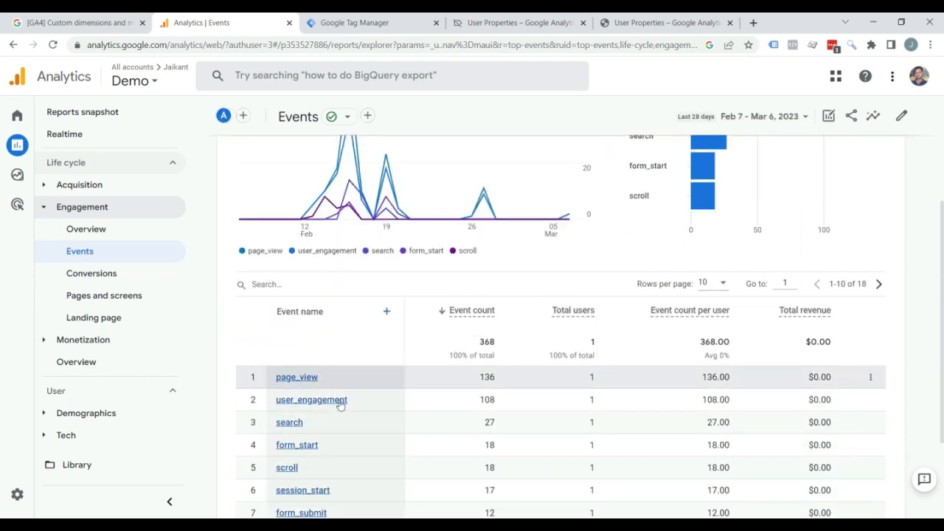
# - Add the custom Pricing Plan dimension as a secondary dimension of the events table, check its column, and remove it again
pyautogui.click(387, 312)
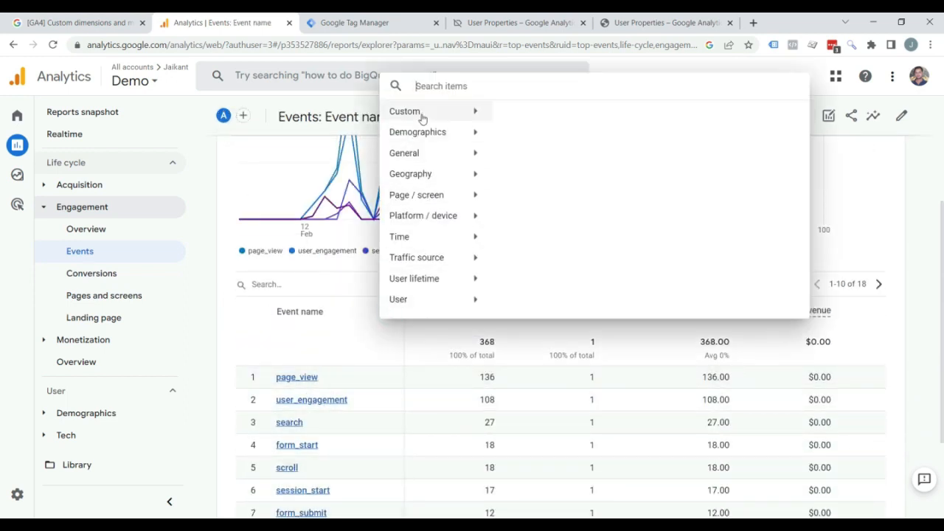
pyautogui.click(412, 118)
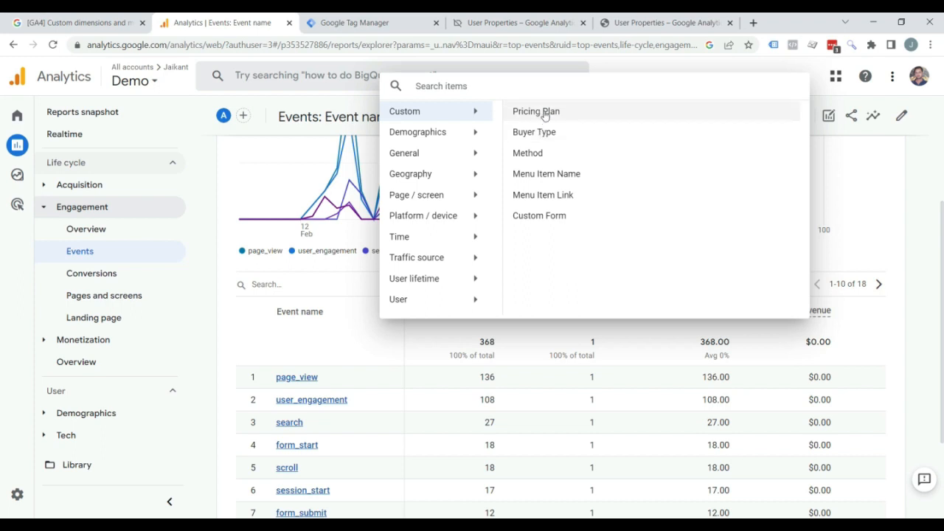
pyautogui.click(544, 112)
pyautogui.scroll(-2, 428, 464)
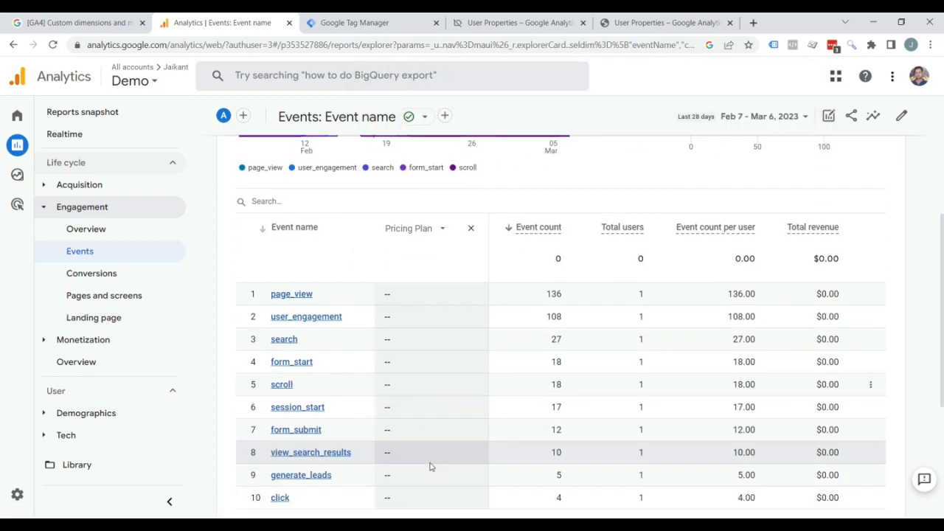
pyautogui.click(470, 219)
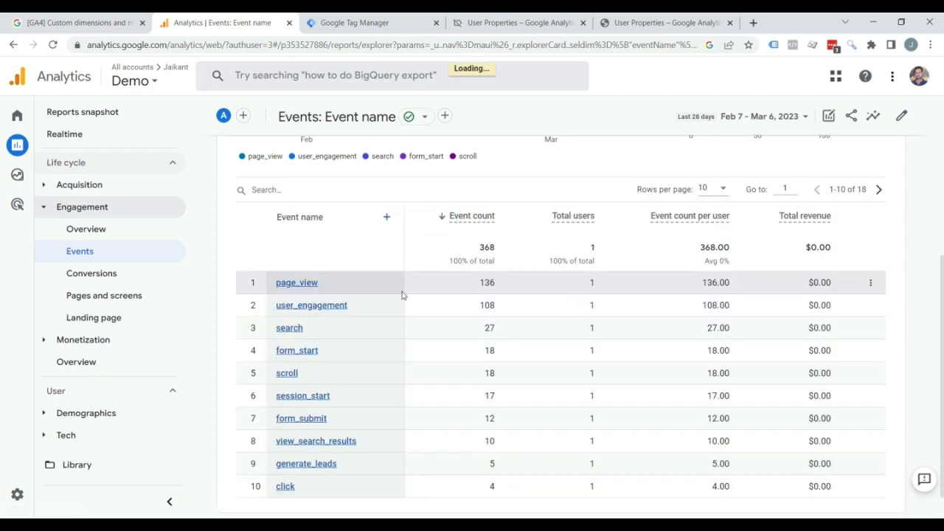
pyautogui.scroll(2, 413, 325)
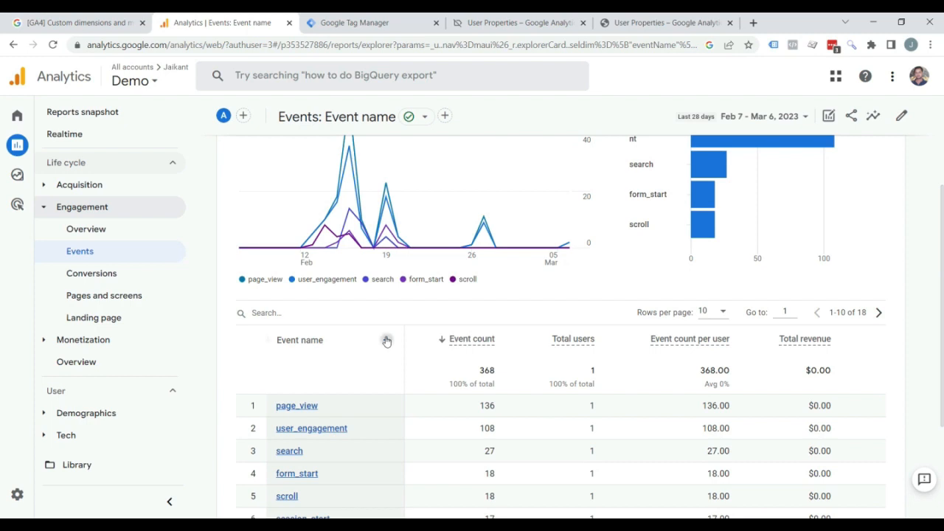
# - Look through the custom dimensions offered as secondary dimensions for the events table, and close the list without choosing one
pyautogui.click(387, 341)
pyautogui.click(431, 140)
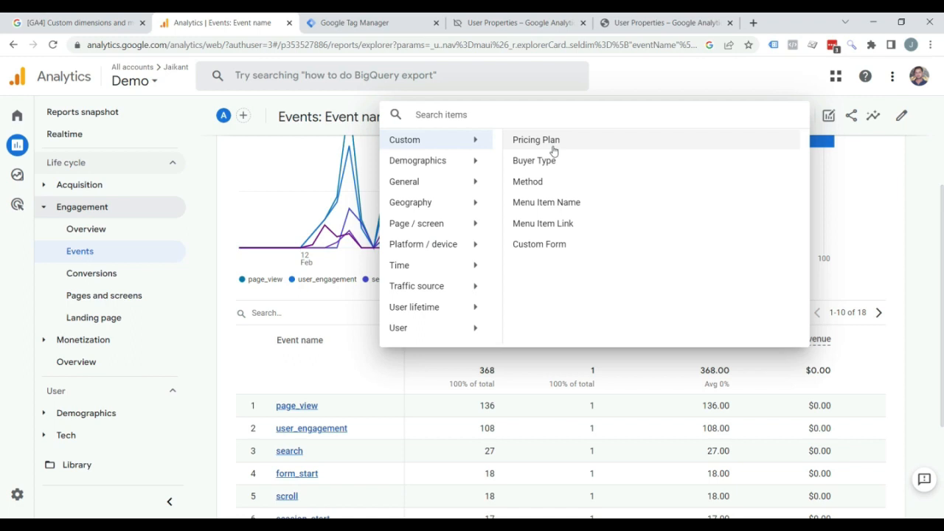
pyautogui.click(246, 348)
# - Go to Explorations and create a new Free form exploration
pyautogui.moveTo(17, 148)
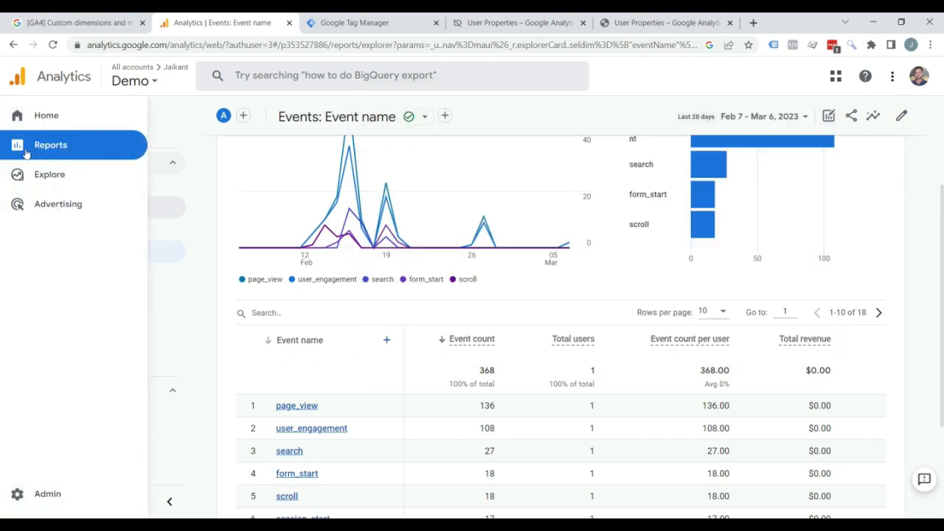
pyautogui.click(50, 174)
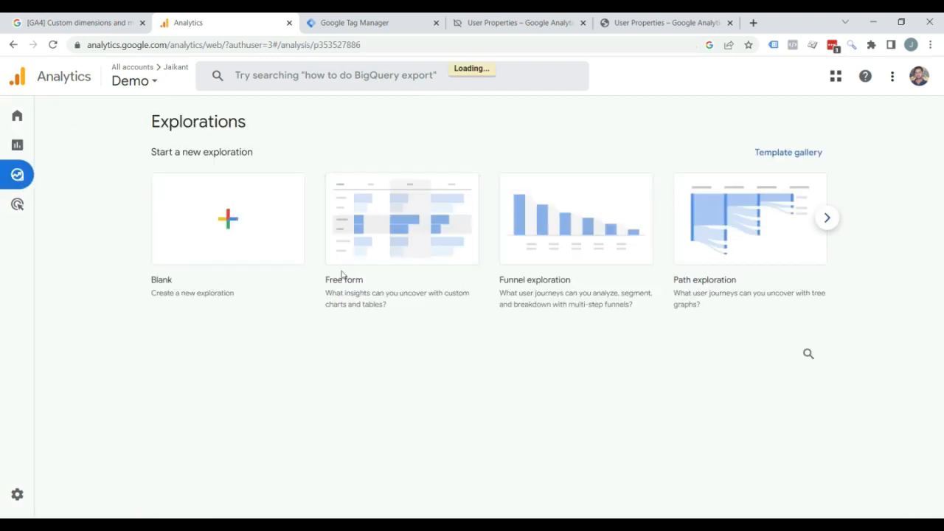
pyautogui.click(342, 278)
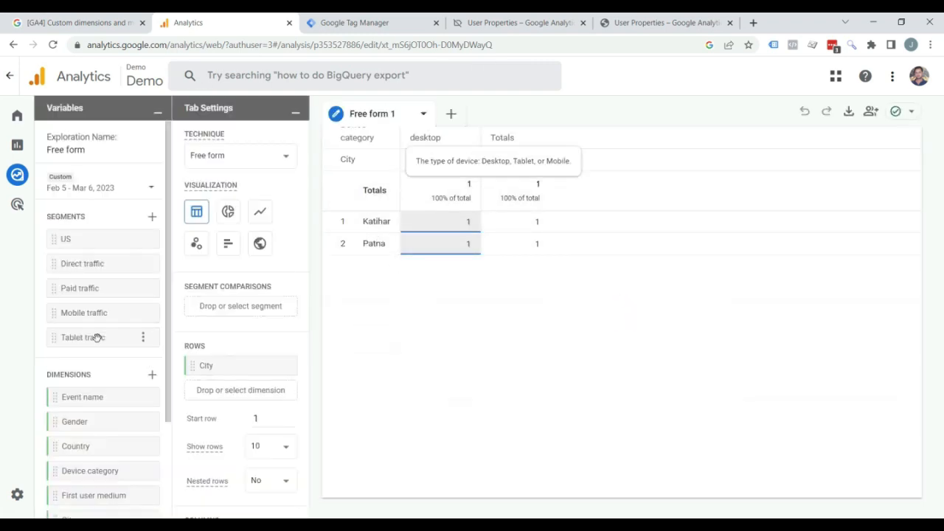
# - Start adding dimensions to the exploration, search for the custom Pricing Plan dimension and select it
pyautogui.scroll(-1, 99, 325)
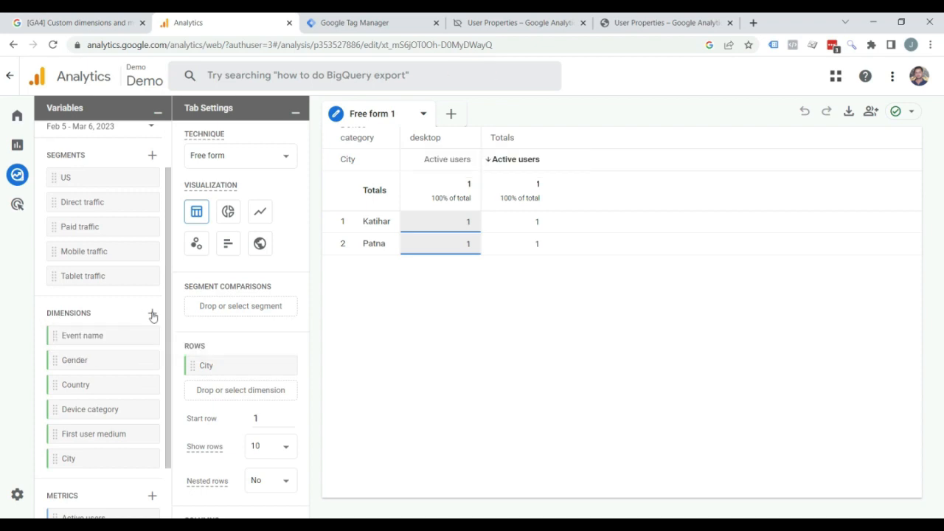
pyautogui.click(152, 314)
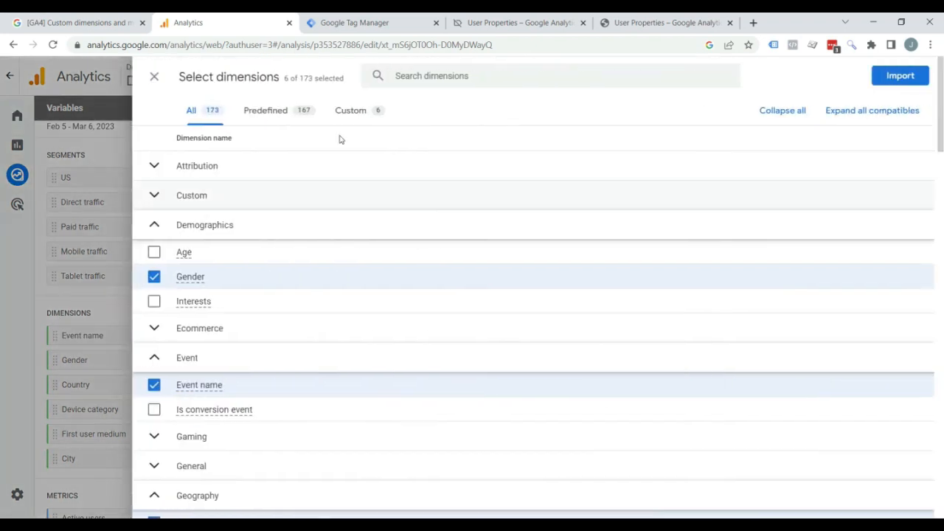
pyautogui.click(486, 78)
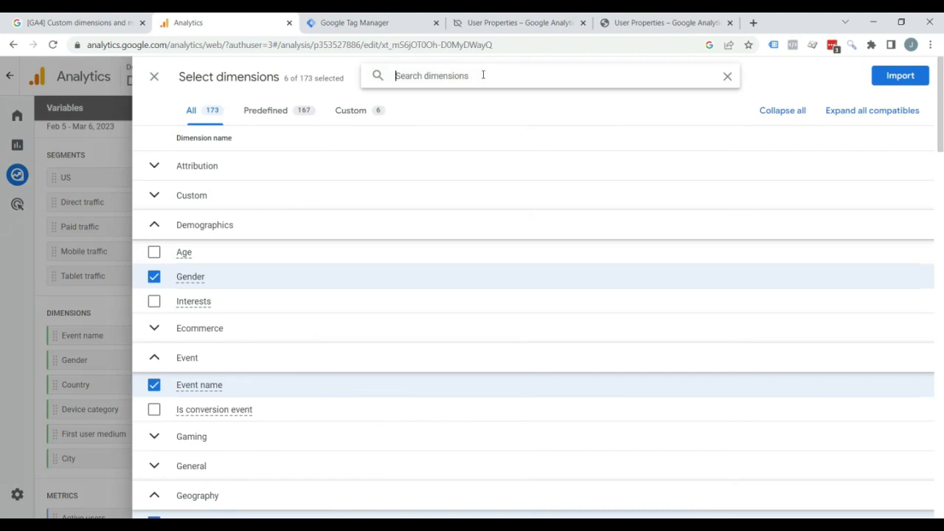
pyautogui.write('d')
pyautogui.press('BackSpace')
pyautogui.write('pricing pl')
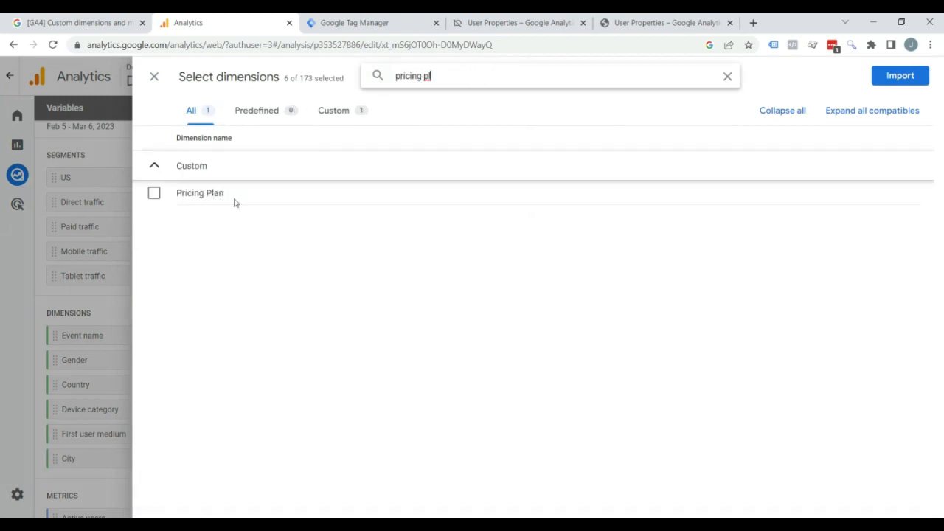
pyautogui.click(153, 195)
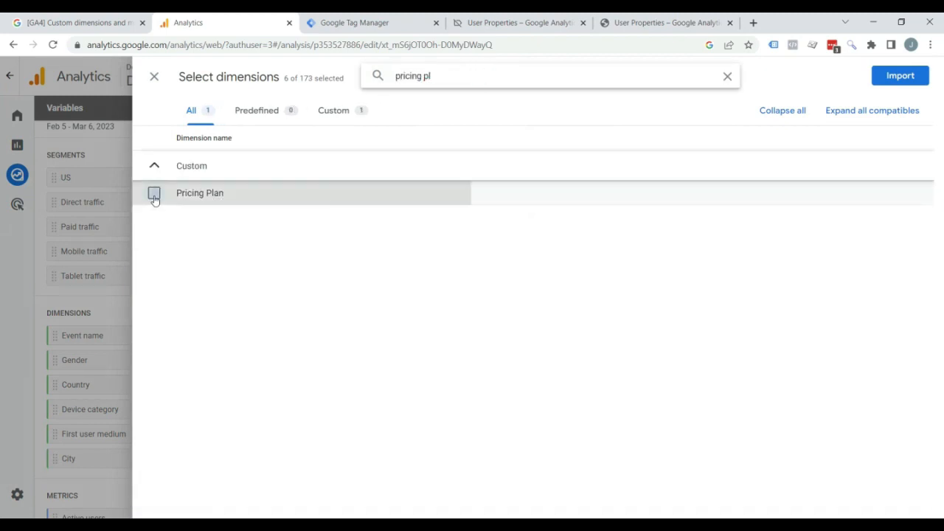
# - Search for "buyer", select the custom Buyer Type dimension as well, and import the selected dimensions into the exploration
pyautogui.tripleClick(453, 74)
pyautogui.write('t')
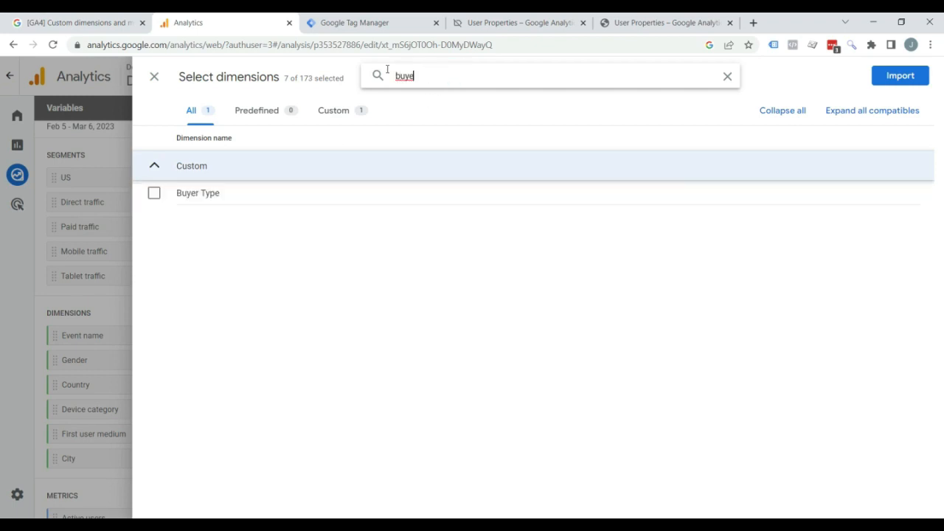
pyautogui.press('BackSpace')
pyautogui.press('BackSpace')
pyautogui.press('BackSpace')
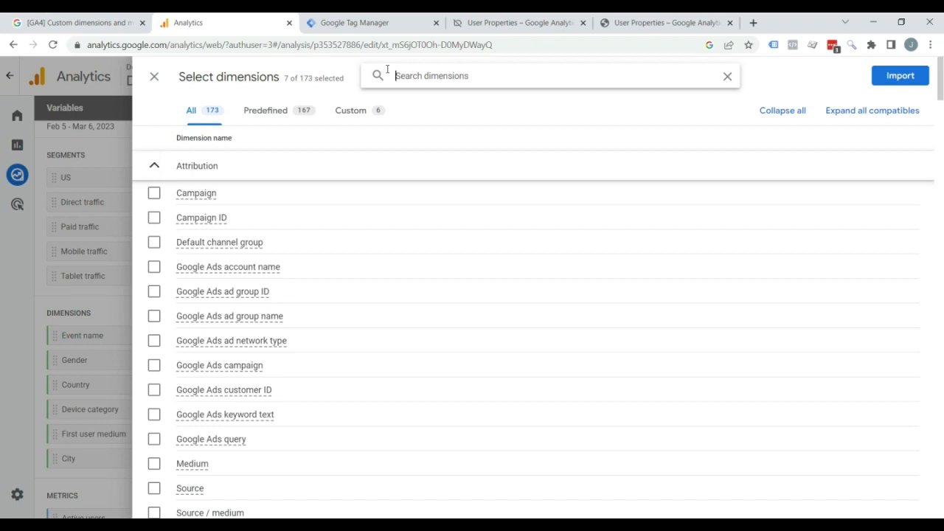
pyautogui.write('buyer')
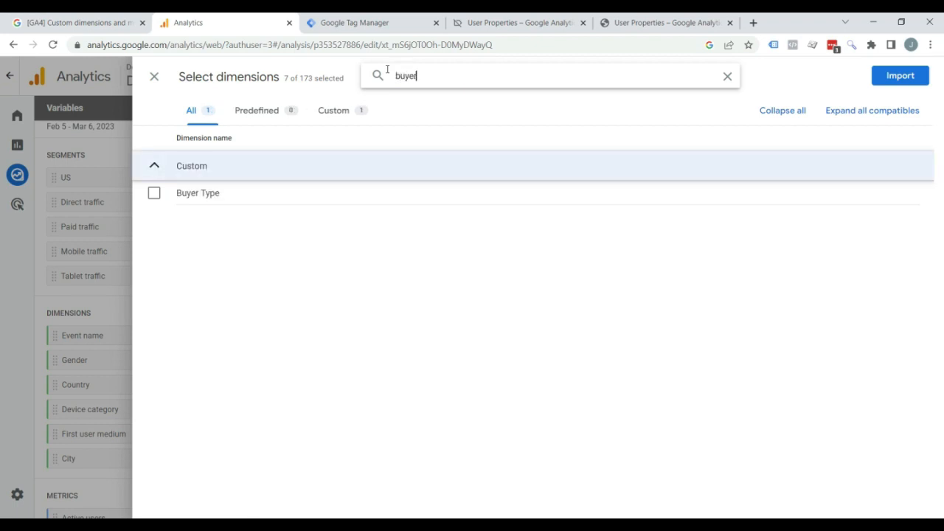
pyautogui.click(154, 194)
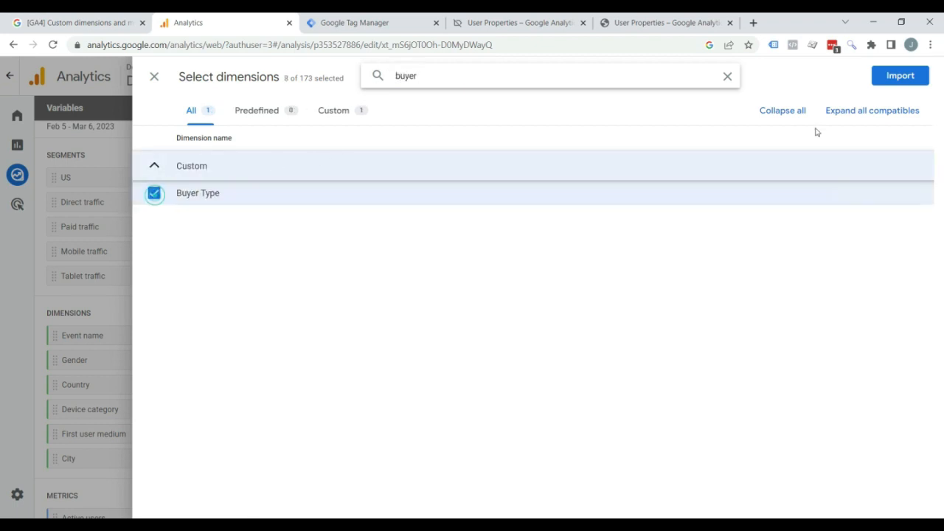
pyautogui.click(901, 76)
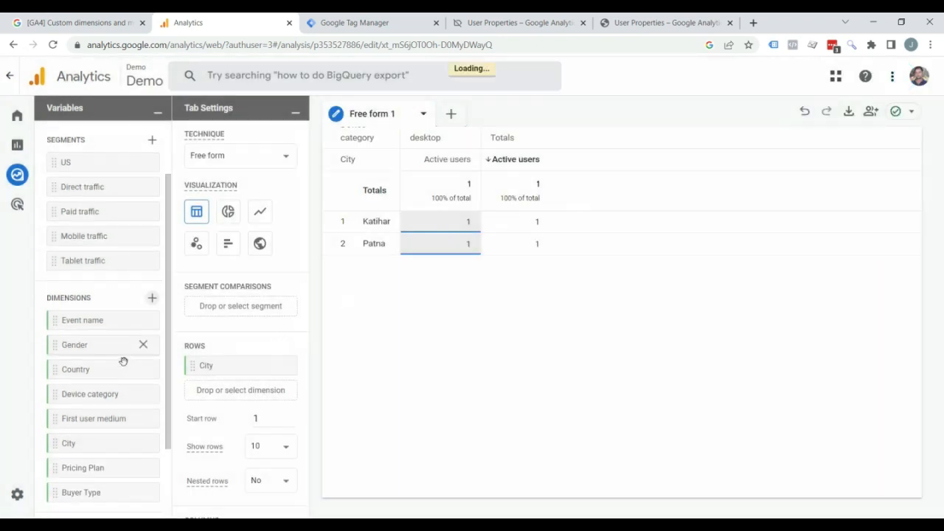
# - Add the Pricing Plan and Buyer Type dimensions to the exploration's rows, below City
pyautogui.scroll(-3, 123, 362)
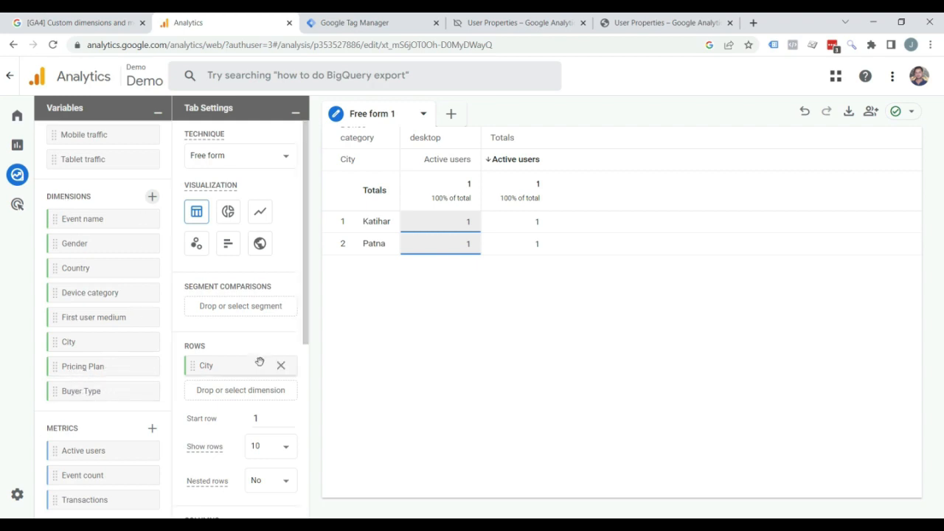
pyautogui.scroll(-1, 208, 383)
pyautogui.scroll(-1, 209, 383)
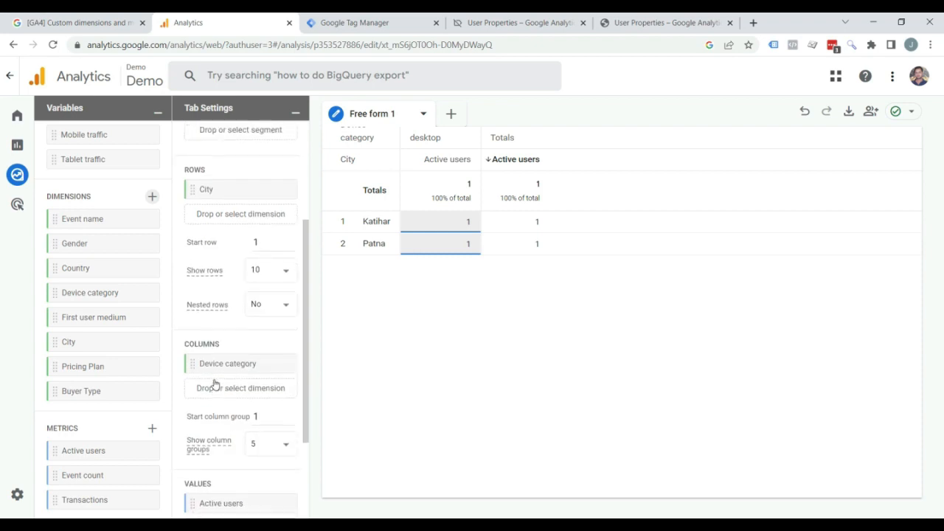
pyautogui.scroll(2, 209, 383)
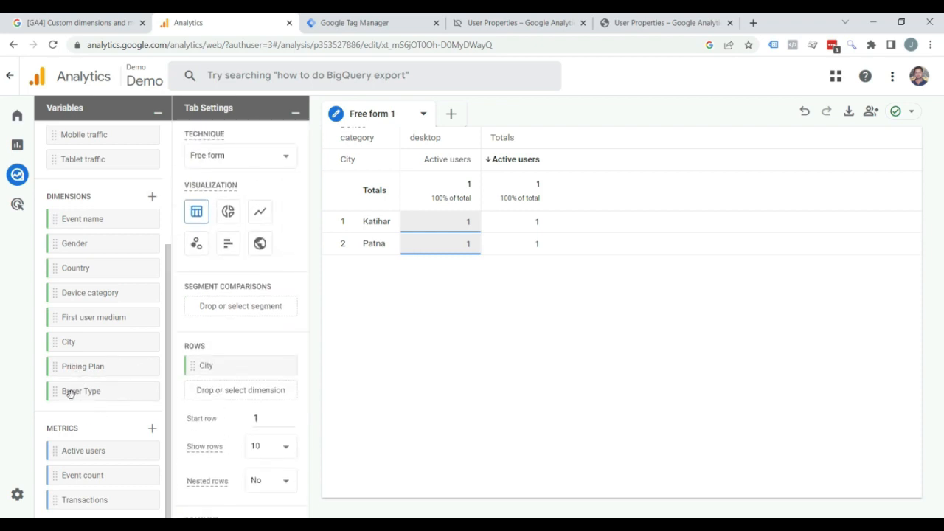
pyautogui.moveTo(79, 369); pyautogui.dragTo(210, 397)
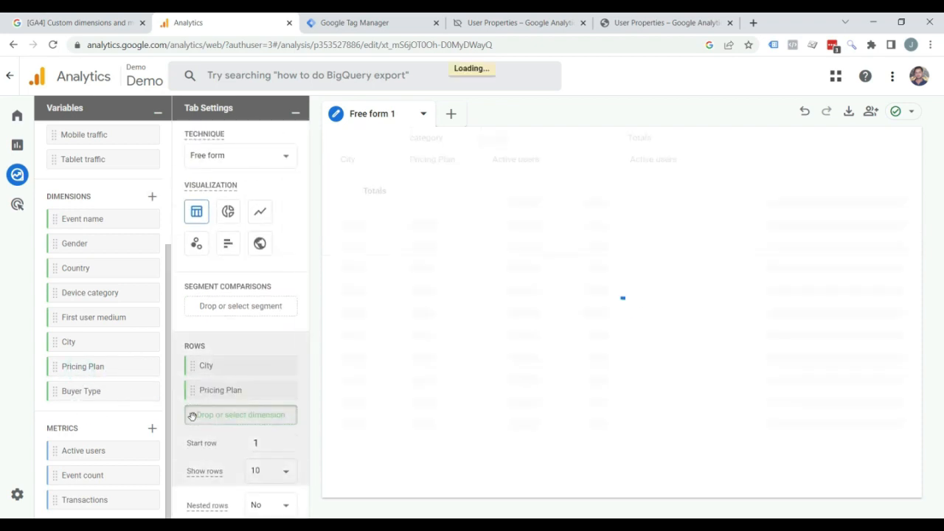
pyautogui.moveTo(70, 391); pyautogui.dragTo(213, 413)
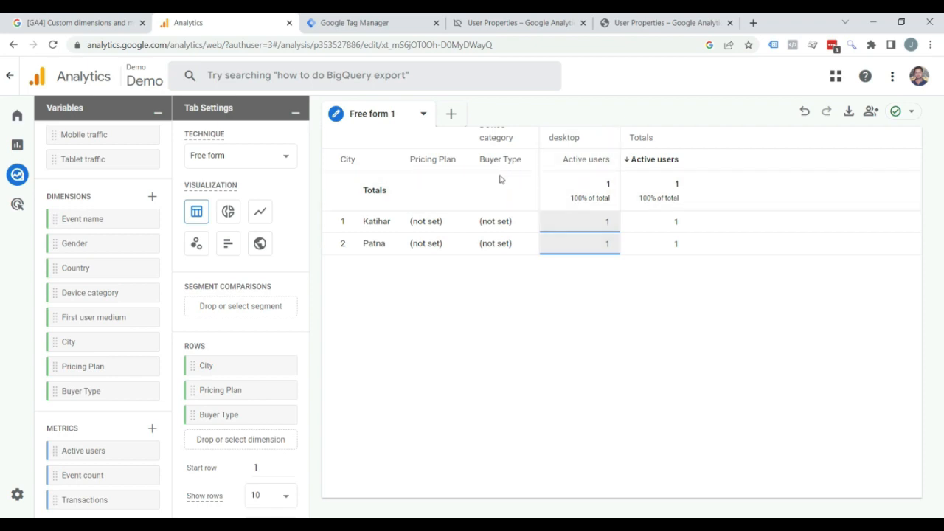
pyautogui.click(359, 18)
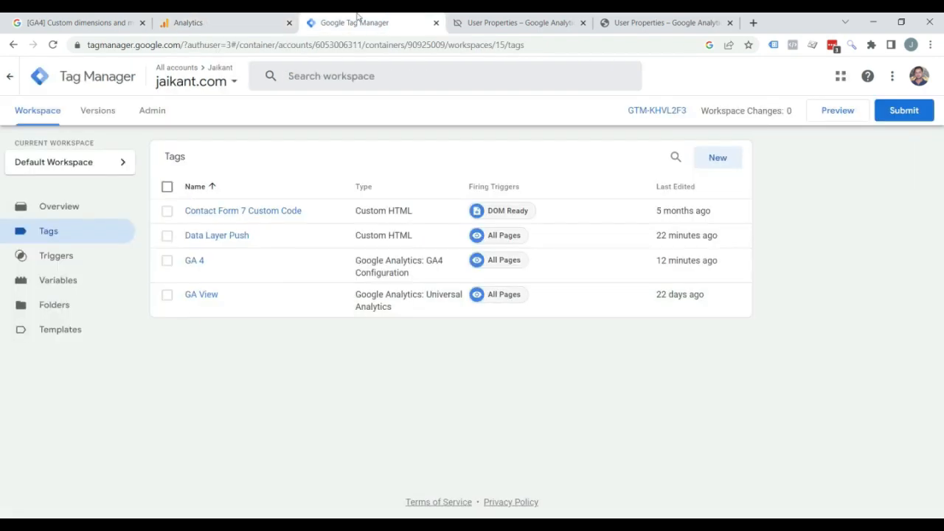
pyautogui.click(246, 18)
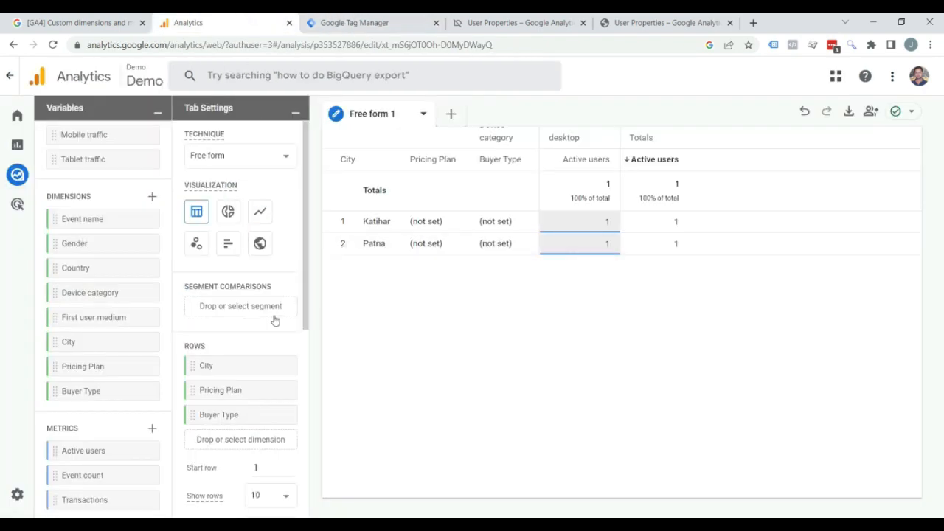